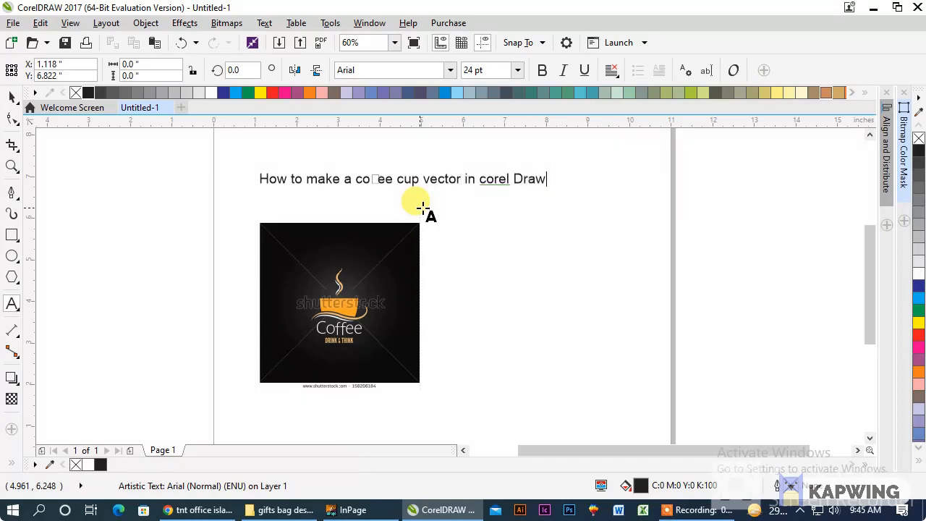
pyautogui.hotkey('ctrl', 'a')
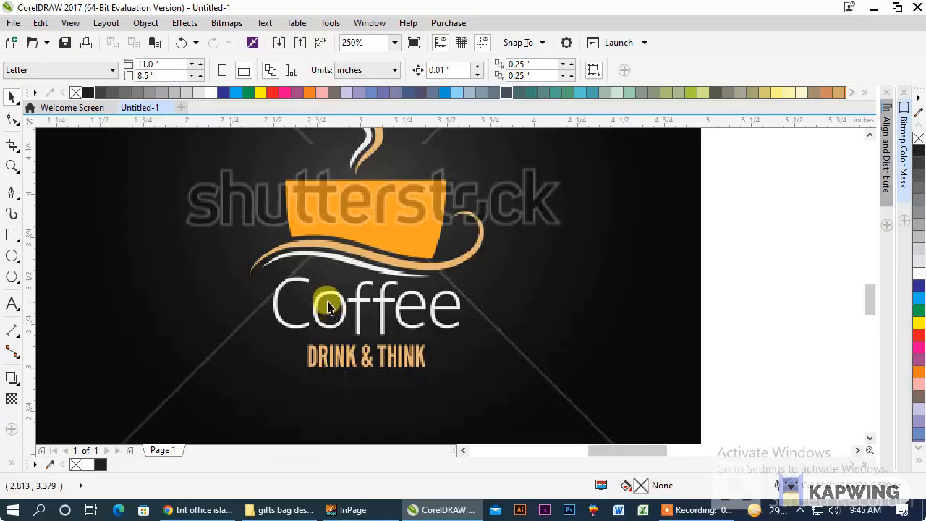
pyautogui.scroll(-3, 326, 303)
pyautogui.scroll(3, 341, 260)
# - Trace the orange cup body with the Pen tool as a closed four-sided outline about 0.92 by 0.45 inches
pyautogui.click(10, 193)
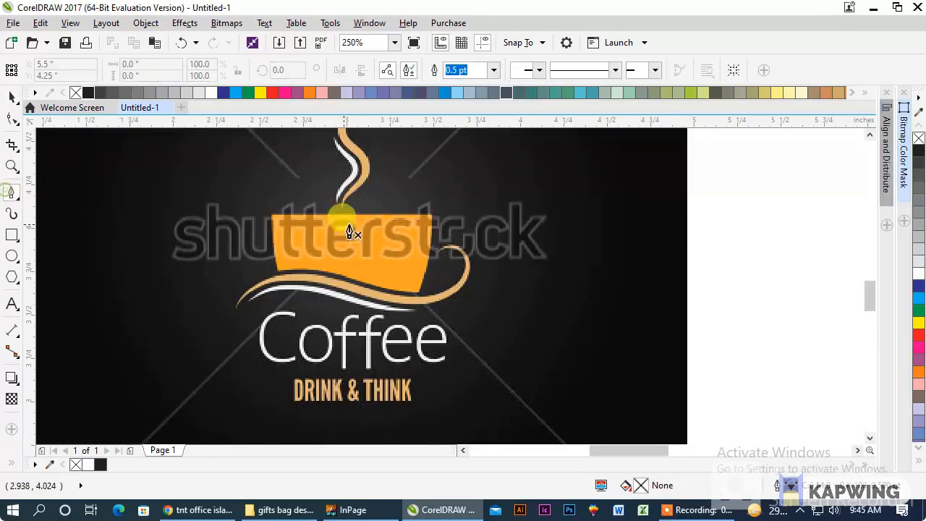
pyautogui.scroll(2, 352, 227)
pyautogui.click(192, 209)
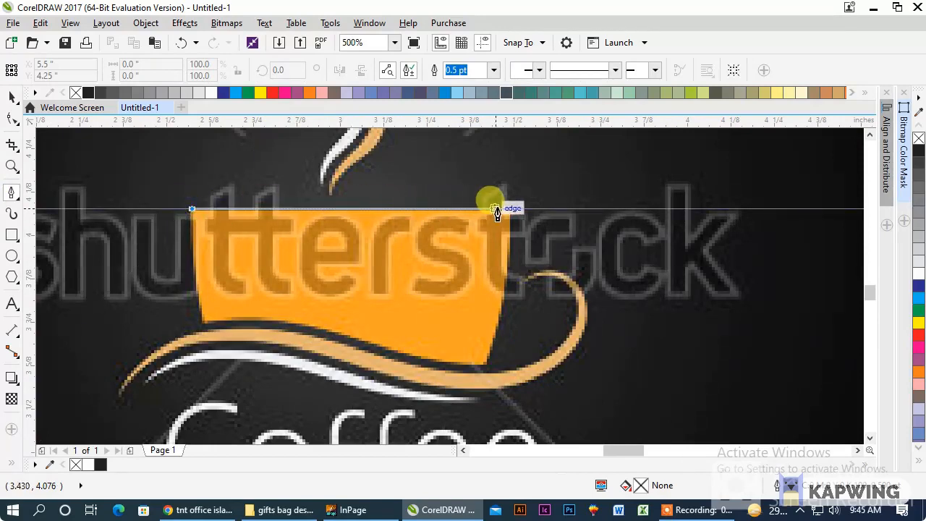
pyautogui.click(509, 209)
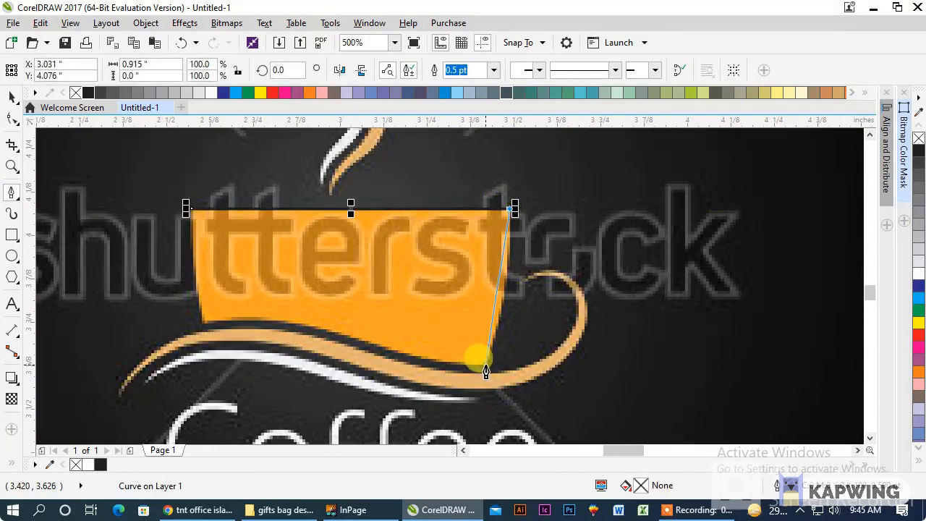
pyautogui.click(486, 366)
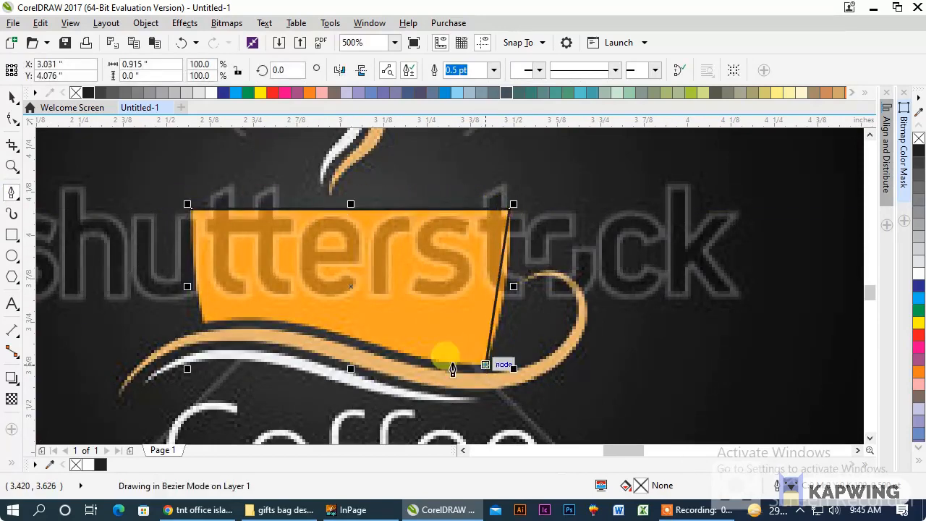
pyautogui.click(202, 326)
pyautogui.click(187, 205)
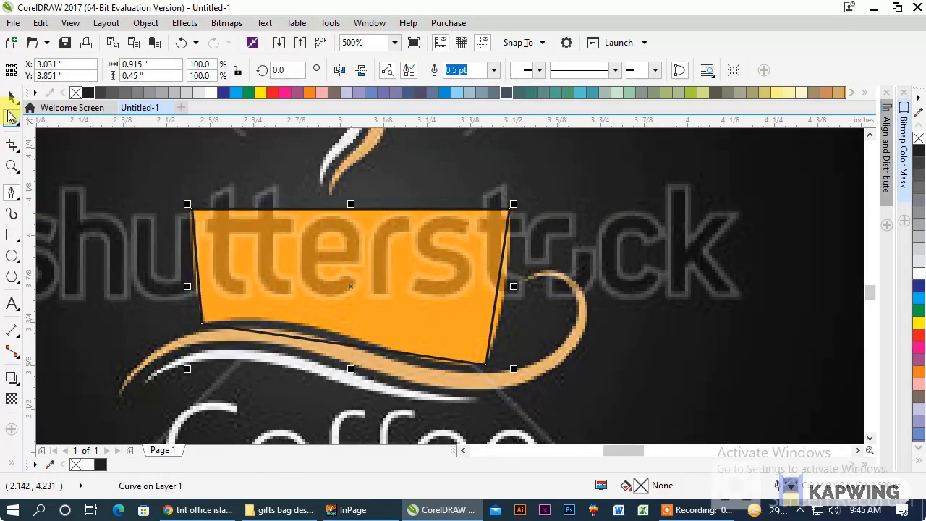
# - Bend the right, bottom and left edges of the cup outline so they follow the curved edges of the orange cup
pyautogui.click(11, 117)
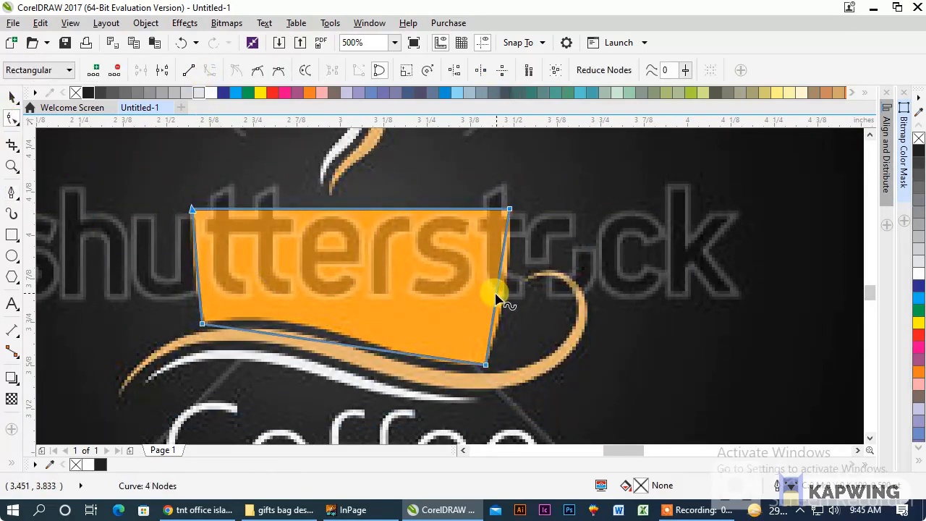
pyautogui.moveTo(496, 295); pyautogui.dragTo(502, 298)
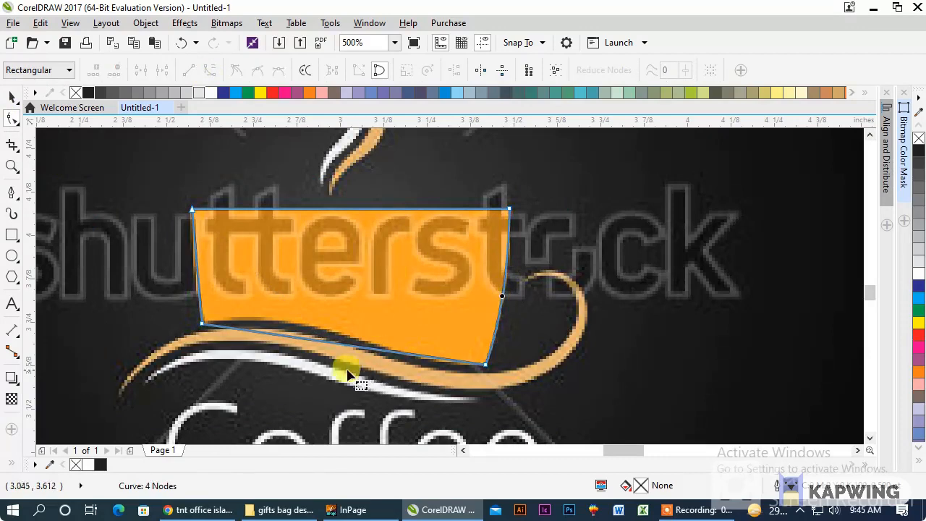
pyautogui.click(206, 327)
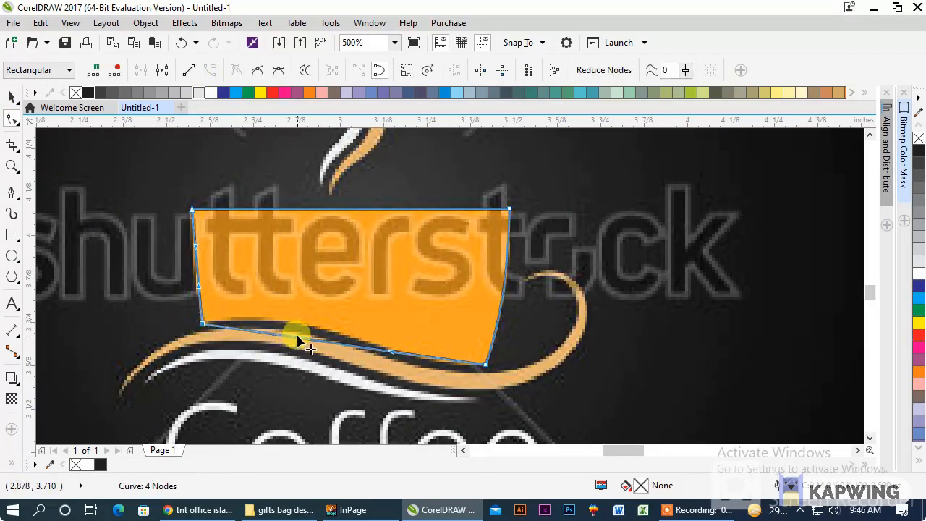
pyautogui.moveTo(298, 337); pyautogui.dragTo(303, 305)
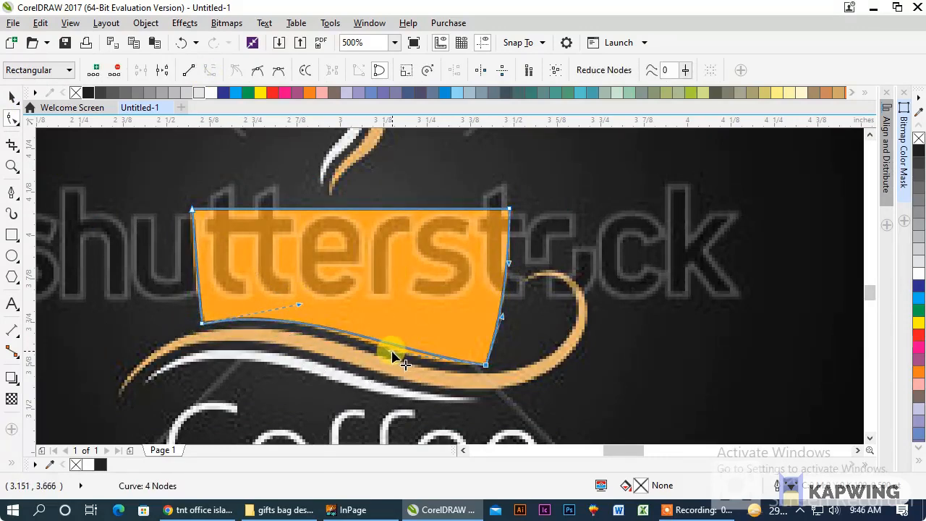
pyautogui.moveTo(392, 353); pyautogui.dragTo(394, 374)
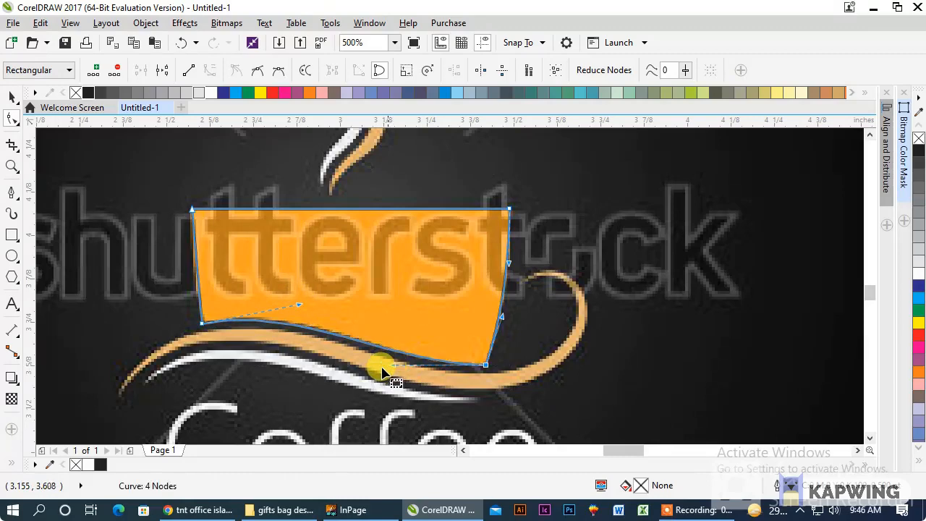
pyautogui.scroll(3, 194, 262)
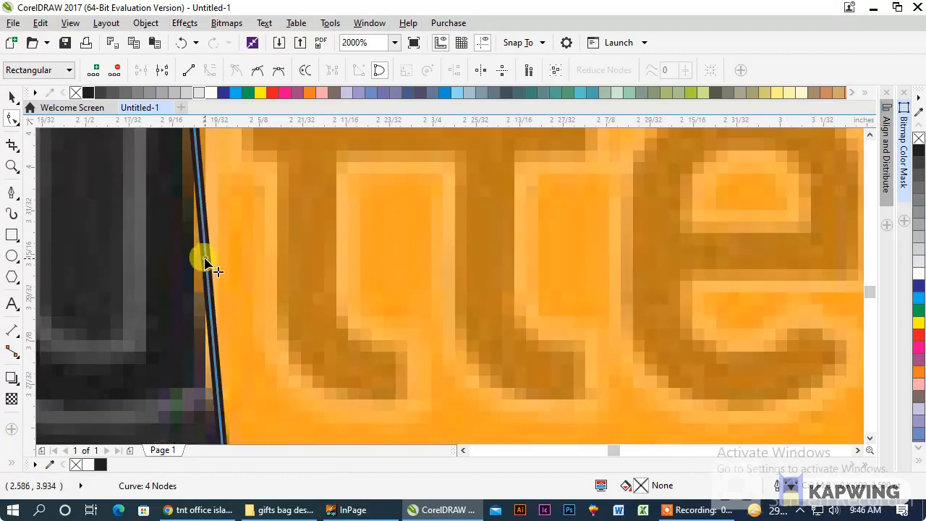
pyautogui.moveTo(205, 262); pyautogui.dragTo(196, 258)
pyautogui.scroll(-3, 192, 239)
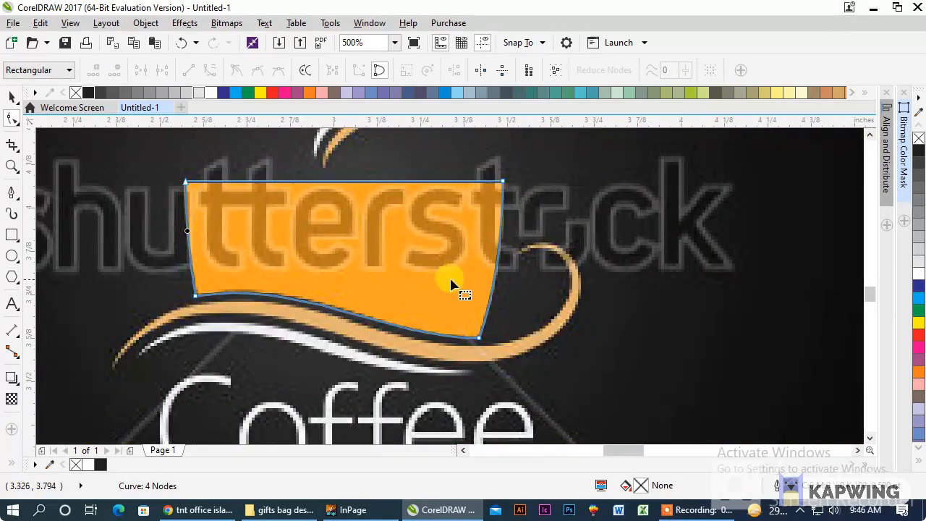
# - Draw a closed two-node path about 1.18 inches wide from the tan swoosh's left tip to the handle's end, and convert its segments to curves
pyautogui.click(11, 194)
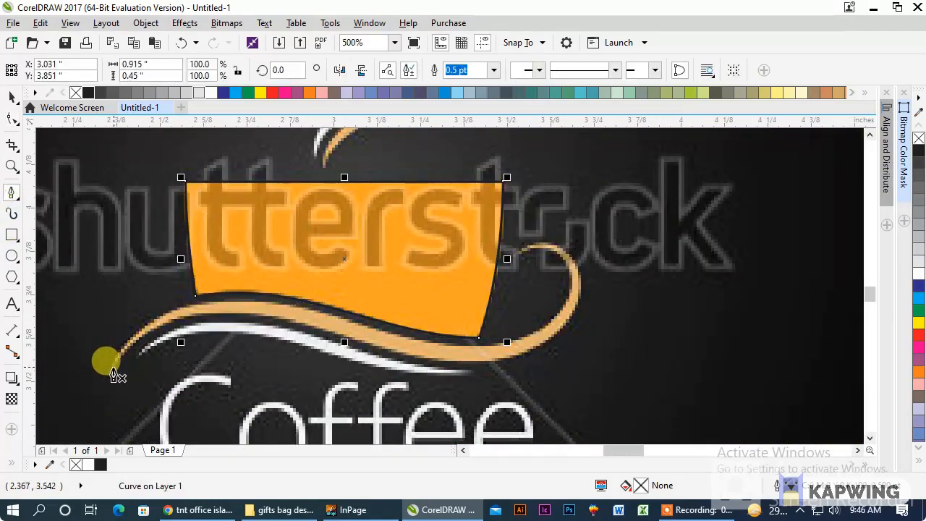
pyautogui.click(112, 368)
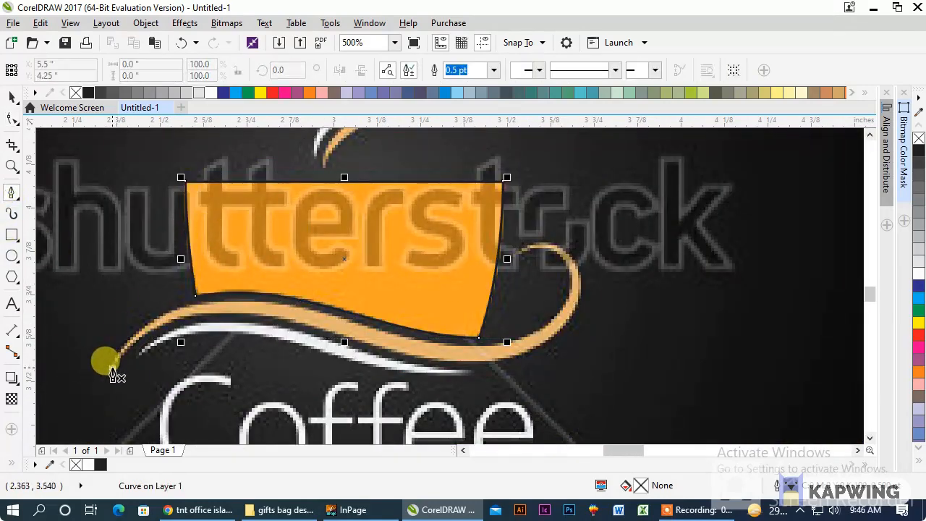
pyautogui.doubleClick(524, 246)
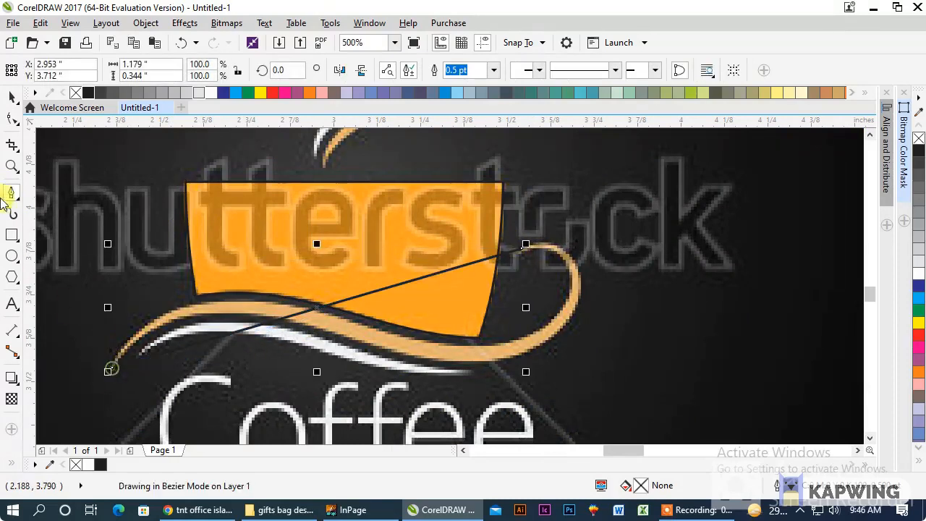
pyautogui.click(11, 118)
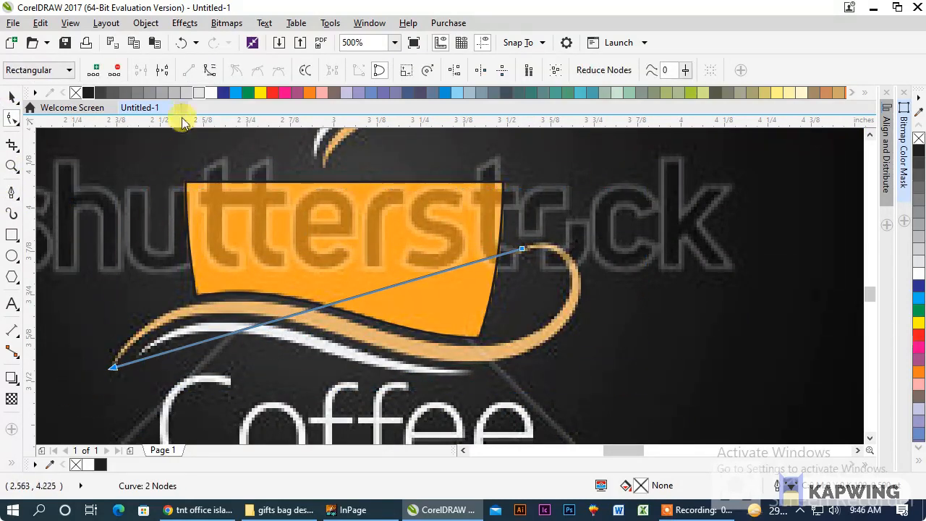
pyautogui.click(210, 70)
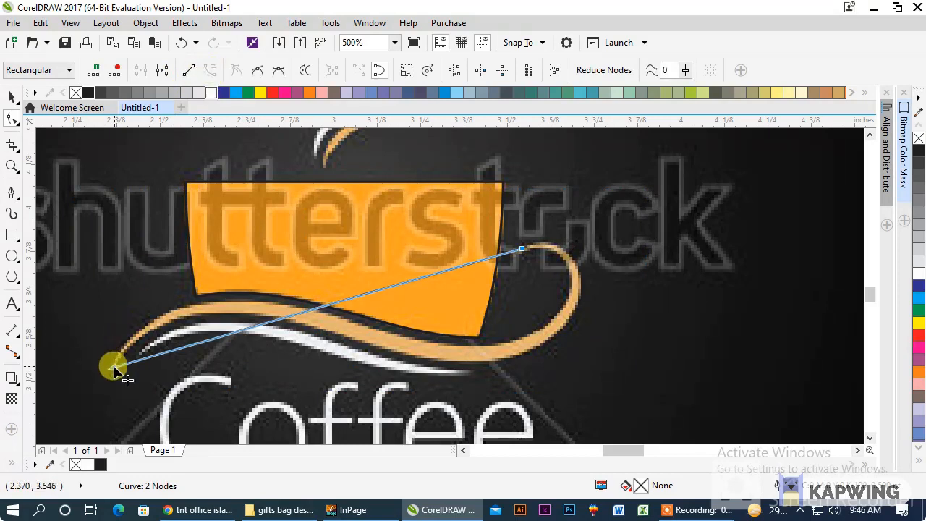
pyautogui.click(219, 359)
pyautogui.click(214, 340)
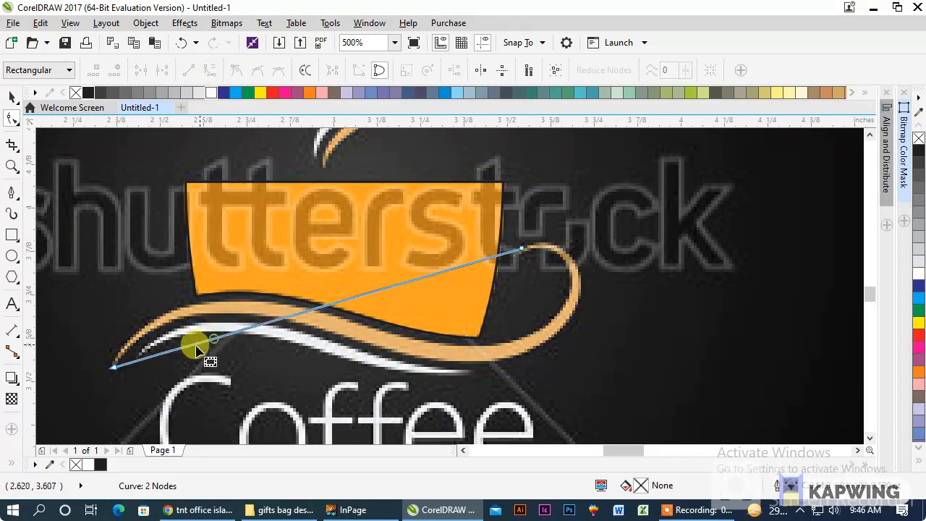
# - Bend one segment up from the swoosh's left tip, add a node on its upper edge, and stretch the rest out to the cup handle
pyautogui.click(114, 366)
pyautogui.moveTo(246, 327); pyautogui.dragTo(155, 259)
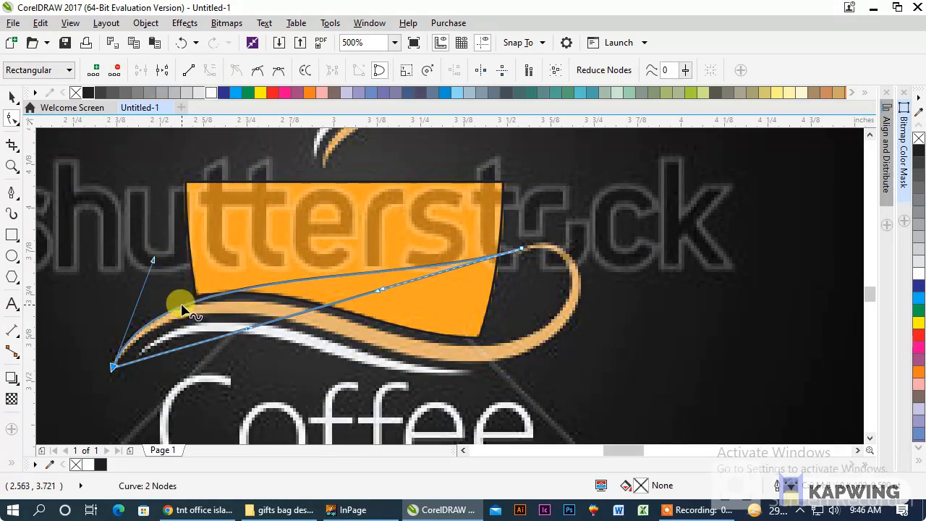
pyautogui.doubleClick(181, 308)
pyautogui.click(438, 278)
pyautogui.moveTo(419, 280); pyautogui.dragTo(692, 269)
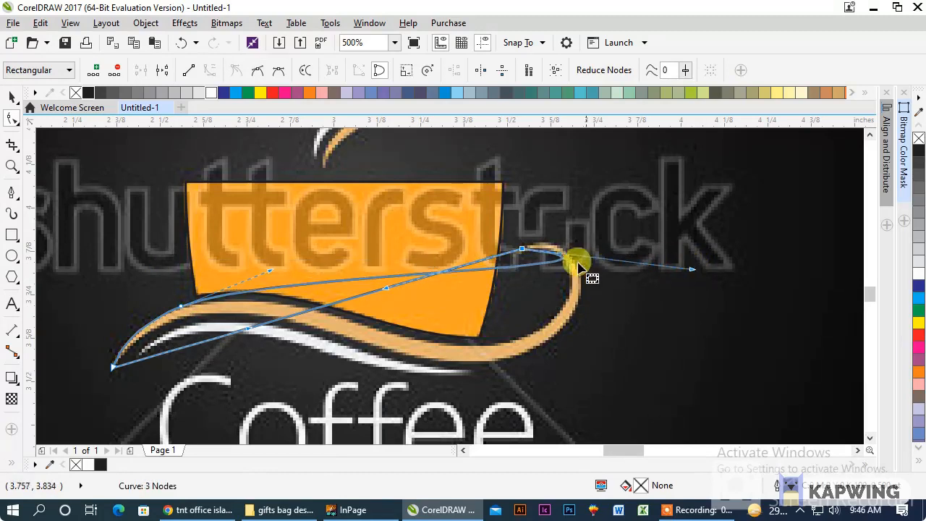
# - Add two nodes along the handle's inner edge and curve the segment down and back along the swoosh's upper edge
pyautogui.doubleClick(561, 260)
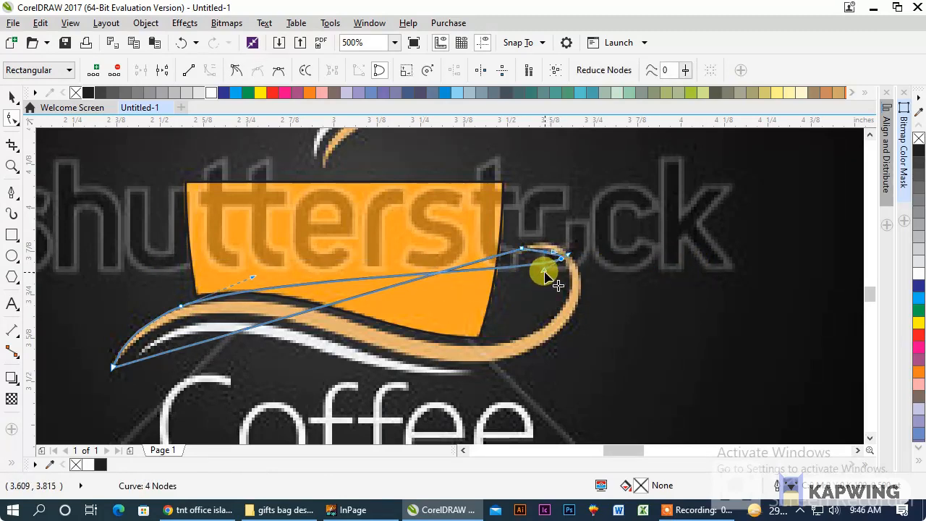
pyautogui.moveTo(544, 272); pyautogui.dragTo(627, 396)
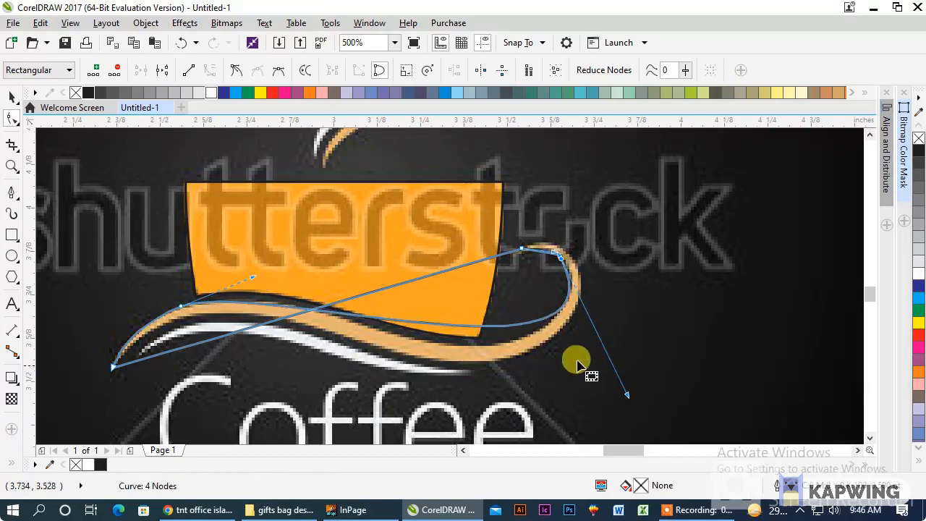
pyautogui.doubleClick(557, 312)
pyautogui.moveTo(500, 354); pyautogui.dragTo(480, 403)
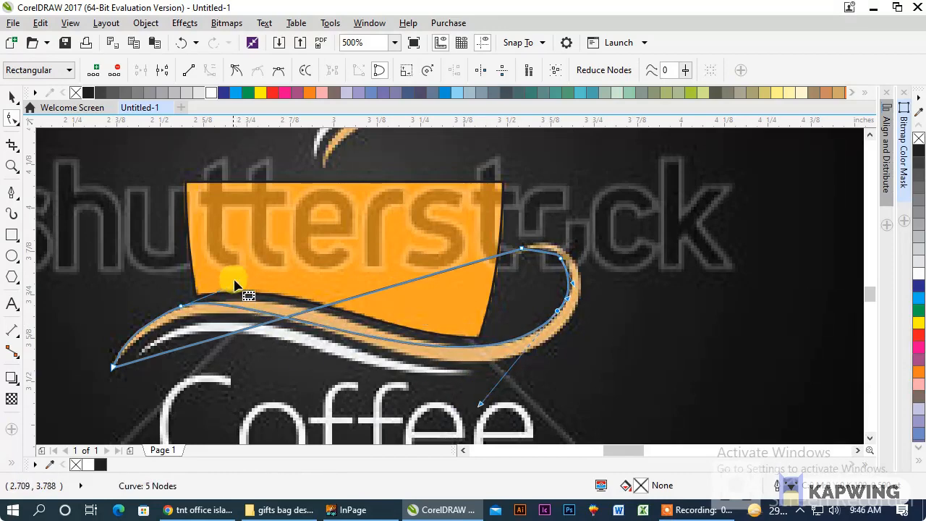
# - Refine the curve near the swoosh's left end so the path closely follows the upper edge of the tan swoosh
pyautogui.moveTo(242, 287); pyautogui.dragTo(302, 259)
pyautogui.click(171, 319)
pyautogui.scroll(2, 169, 319)
pyautogui.moveTo(194, 291); pyautogui.dragTo(183, 300)
pyautogui.scroll(-3, 181, 256)
pyautogui.scroll(2, 239, 268)
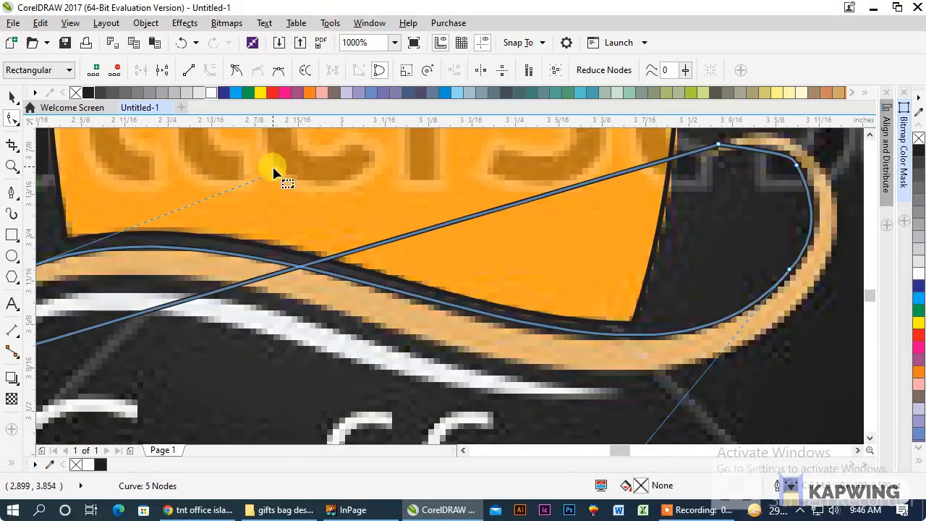
pyautogui.moveTo(271, 173); pyautogui.dragTo(275, 190)
pyautogui.scroll(-2, 293, 217)
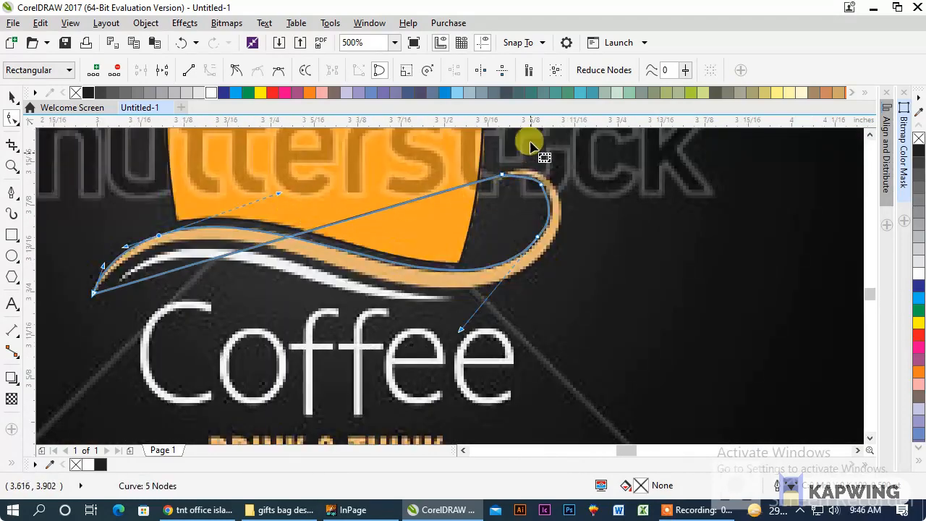
# - Smooth the handle's inner curve by rounding its top, adding a node below the cup's corner, and deleting the two intermediate nodes
pyautogui.scroll(3, 521, 163)
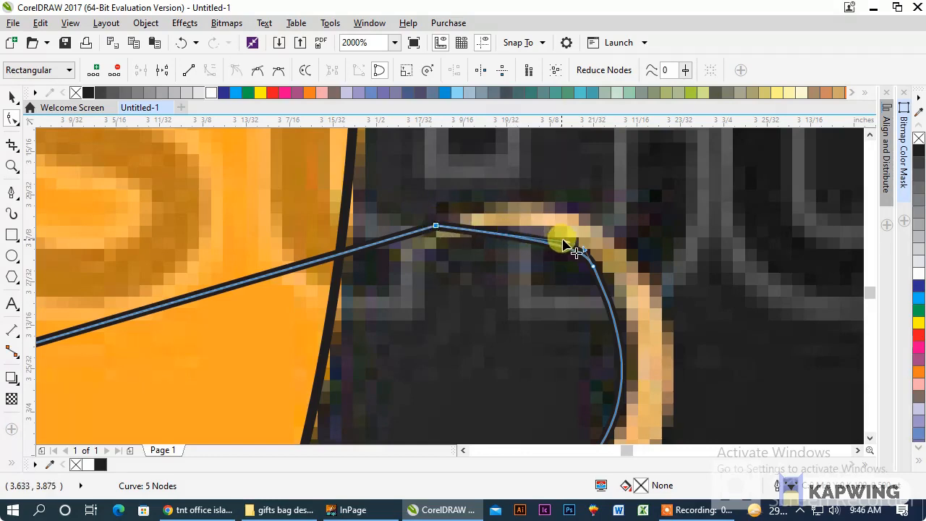
pyautogui.moveTo(575, 251); pyautogui.dragTo(542, 217)
pyautogui.scroll(-3, 533, 207)
pyautogui.scroll(2, 554, 265)
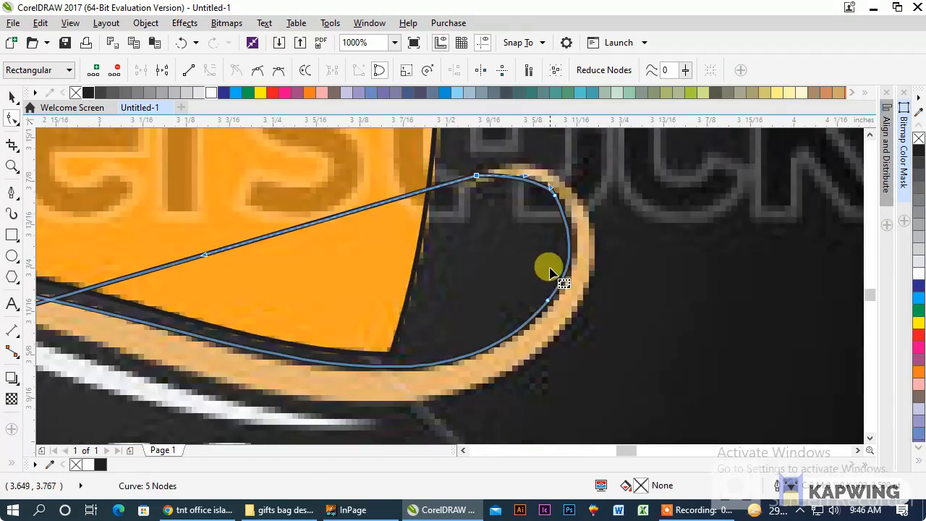
pyautogui.doubleClick(424, 366)
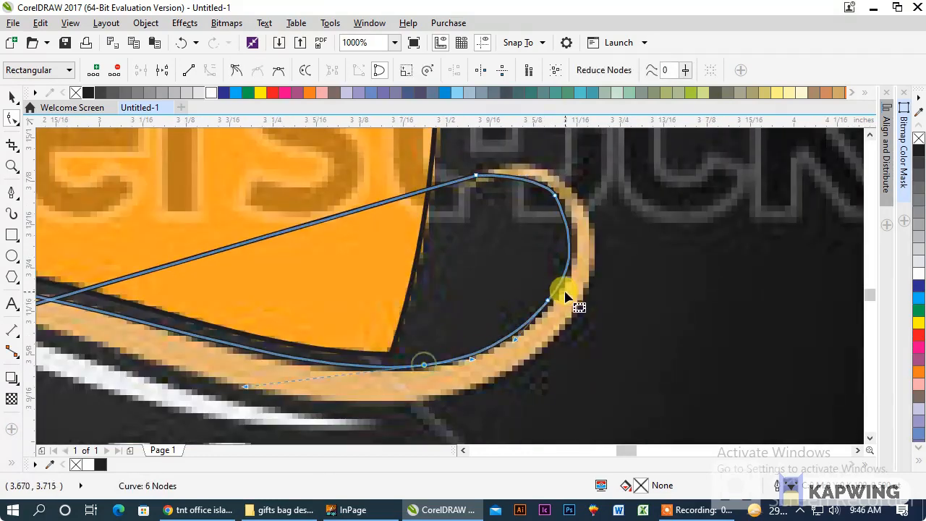
pyautogui.doubleClick(547, 301)
pyautogui.doubleClick(555, 195)
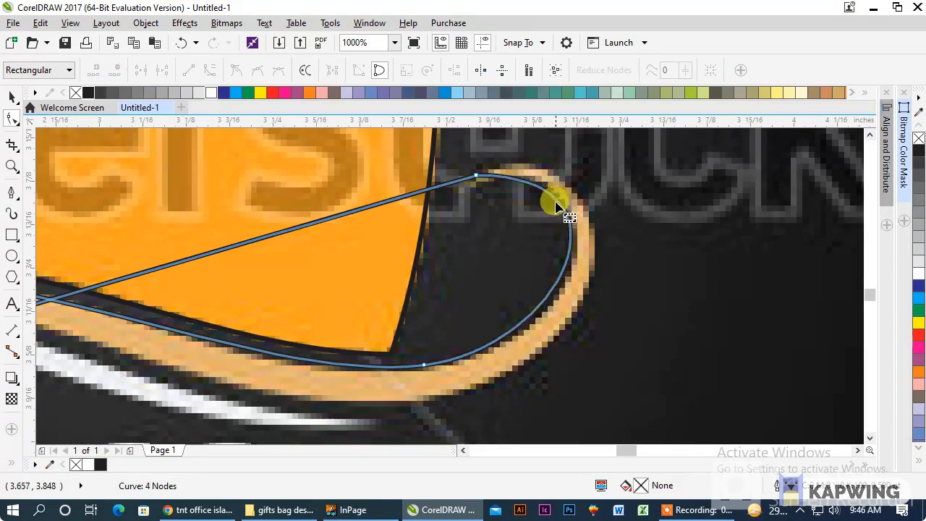
# - Curve the remaining straight segment from the swoosh's left tip along its lower edge and add a node there
pyautogui.scroll(-1, 480, 189)
pyautogui.click(358, 220)
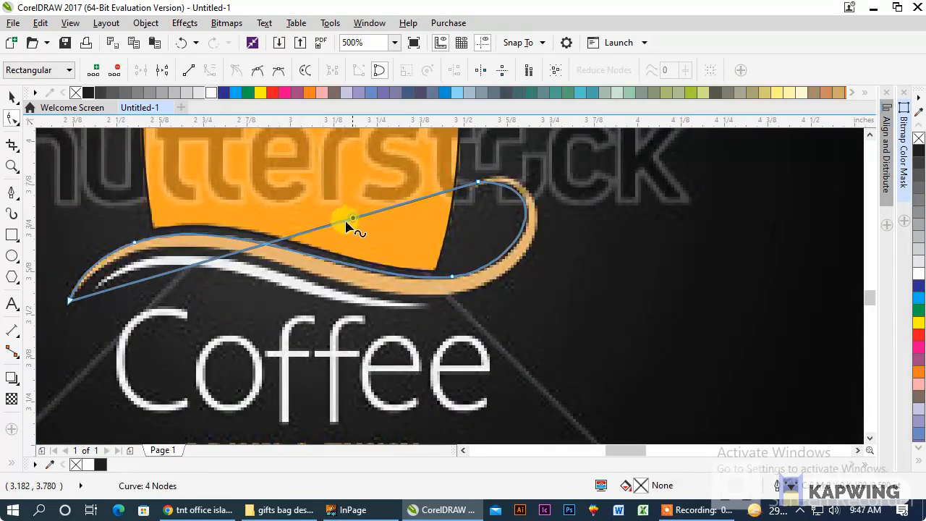
pyautogui.click(74, 295)
pyautogui.moveTo(202, 260); pyautogui.dragTo(140, 205)
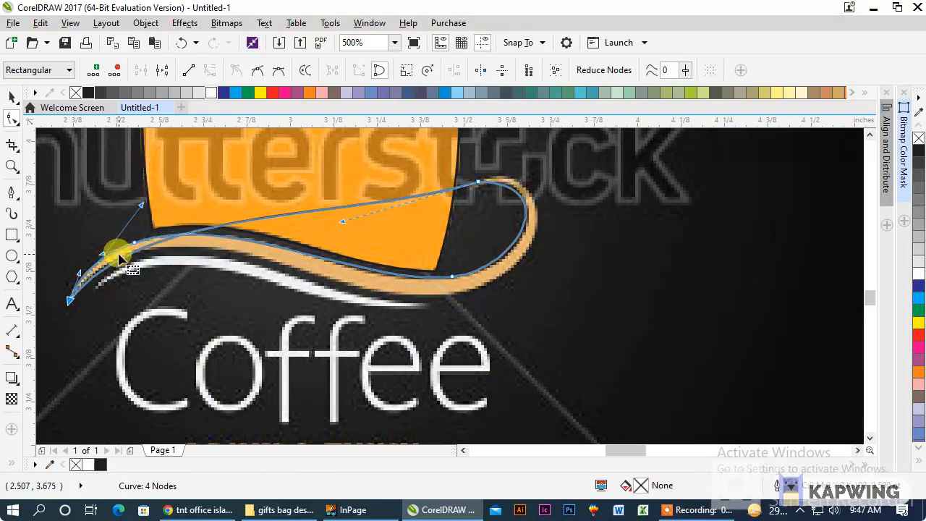
pyautogui.doubleClick(123, 259)
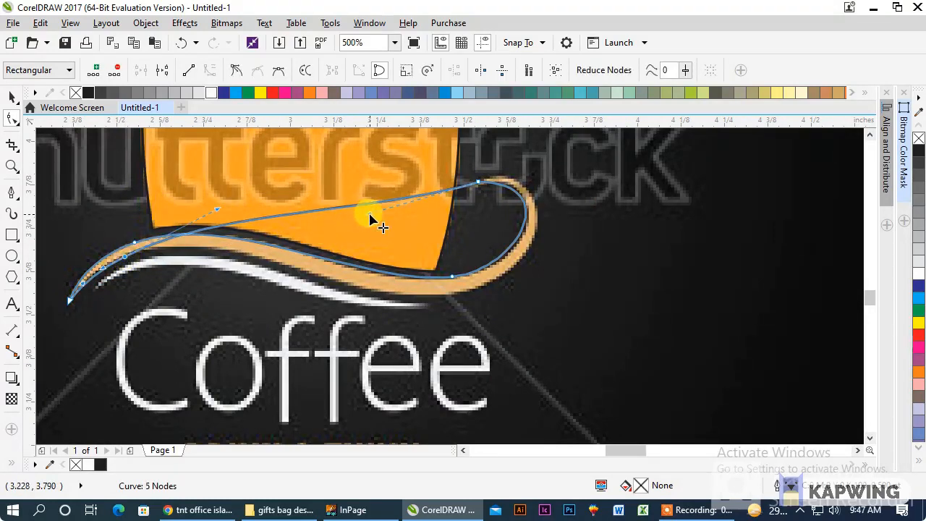
# - Pull the lower segment out to the handle, add a node on its outer edge, and fit the curve to the swoosh's lower edge
pyautogui.moveTo(371, 214); pyautogui.dragTo(682, 272)
pyautogui.doubleClick(536, 217)
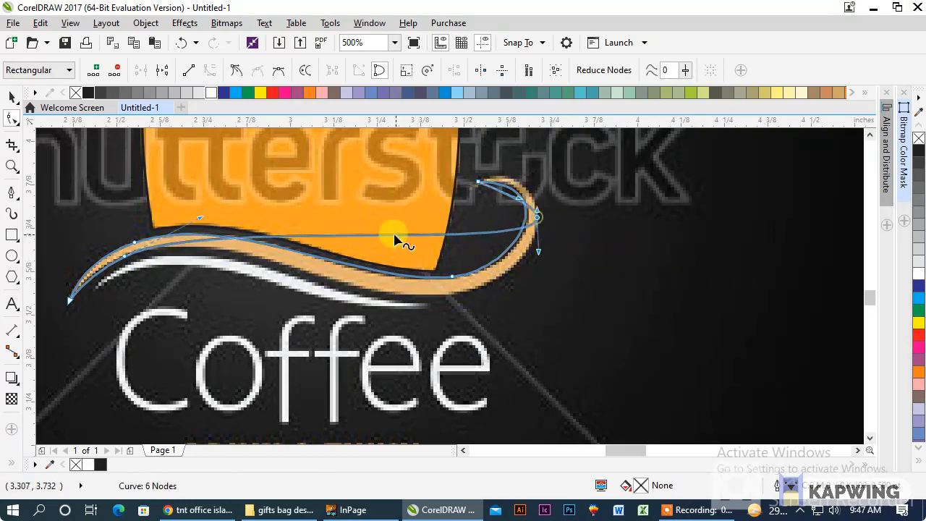
pyautogui.moveTo(538, 252); pyautogui.dragTo(500, 385)
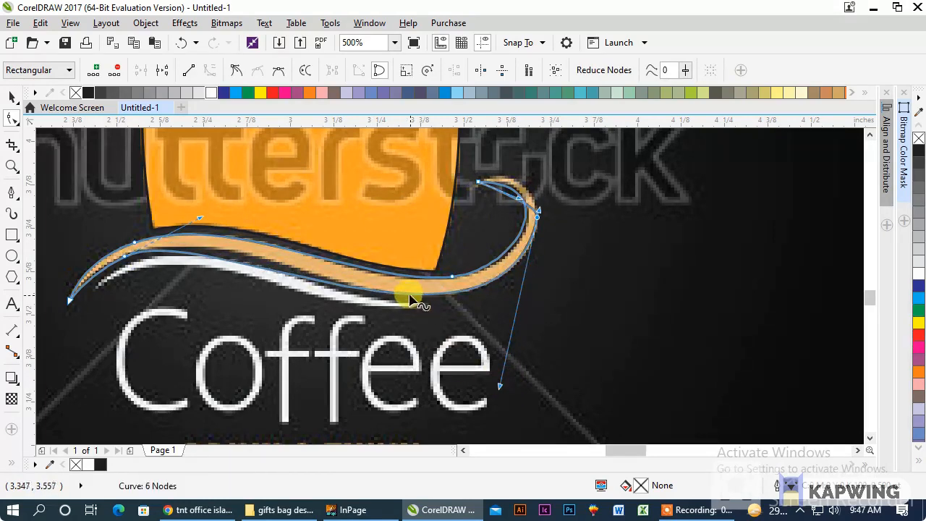
# - Fit the swoosh's lower edge with new nodes beneath the cup and at the handle's bend, and delete the handle's outermost node
pyautogui.doubleClick(409, 297)
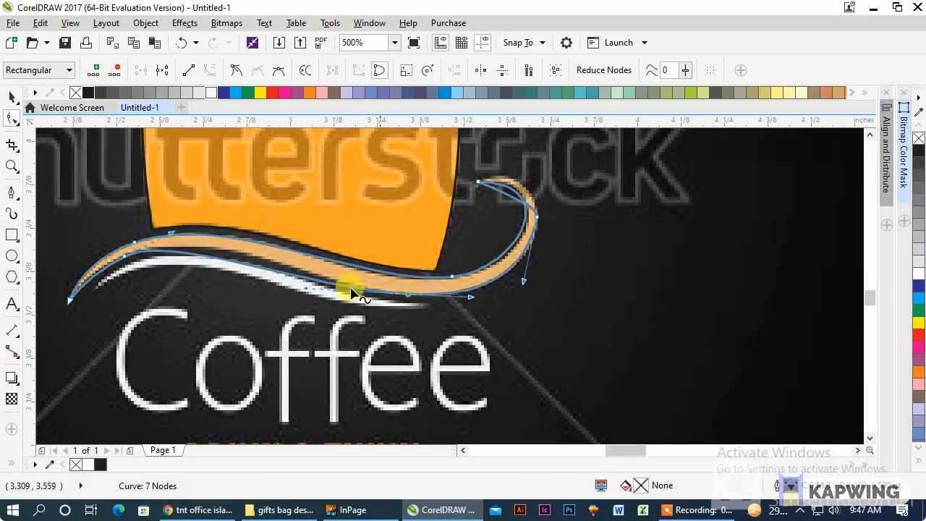
pyautogui.moveTo(171, 233)
pyautogui.mouseDown()
pyautogui.moveTo(209, 220)
pyautogui.moveTo(219, 226)
pyautogui.mouseUp()
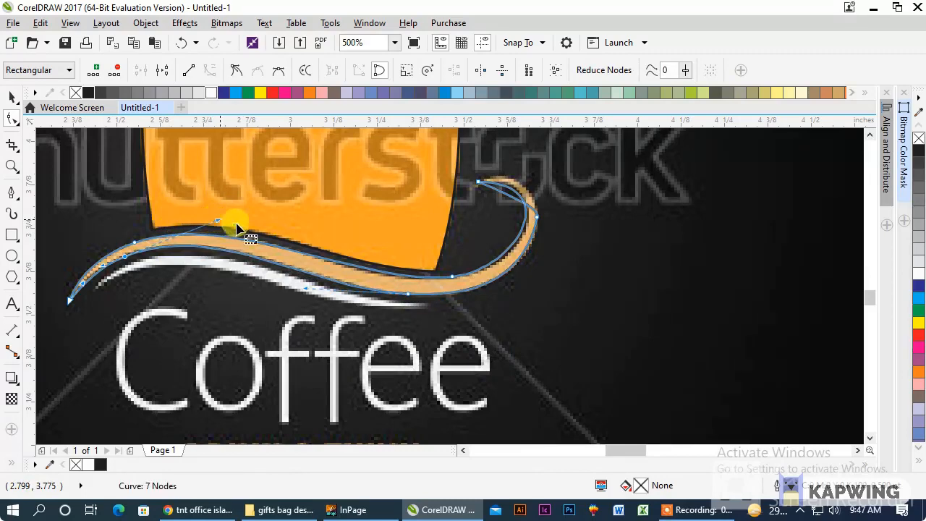
pyautogui.scroll(2, 516, 182)
pyautogui.moveTo(431, 177); pyautogui.dragTo(532, 169)
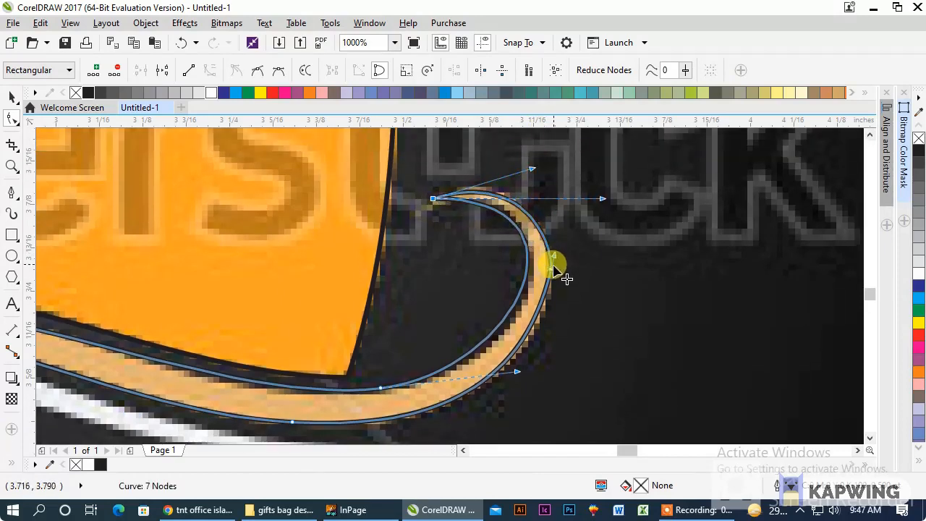
pyautogui.doubleClick(460, 395)
pyautogui.doubleClick(551, 269)
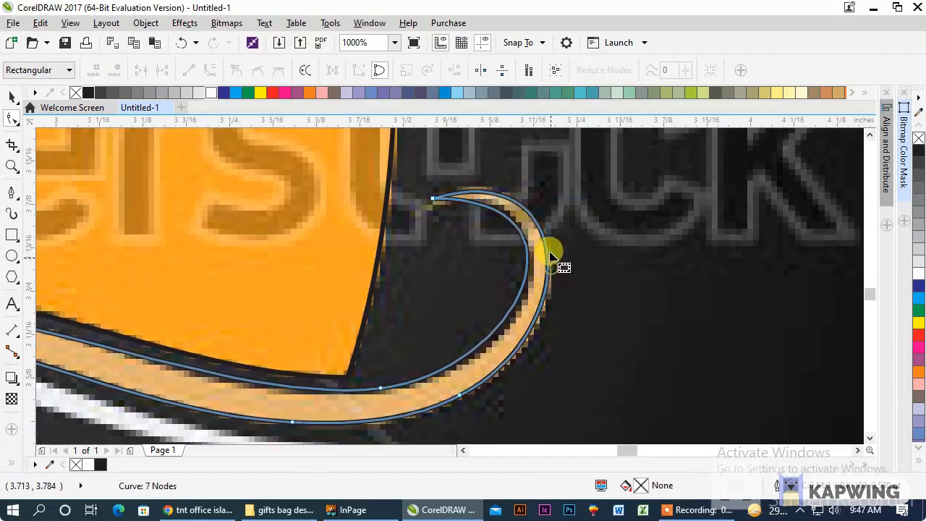
# - Adjust the curves at the handle's upper tip so both edges follow the tan handle, and finish editing the shape
pyautogui.click(437, 194)
pyautogui.click(433, 199)
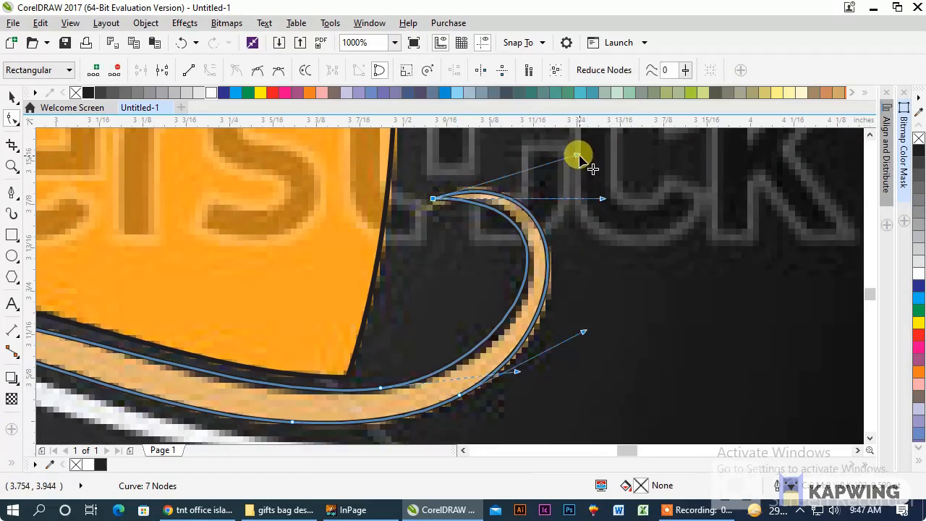
pyautogui.moveTo(580, 156); pyautogui.dragTo(604, 217)
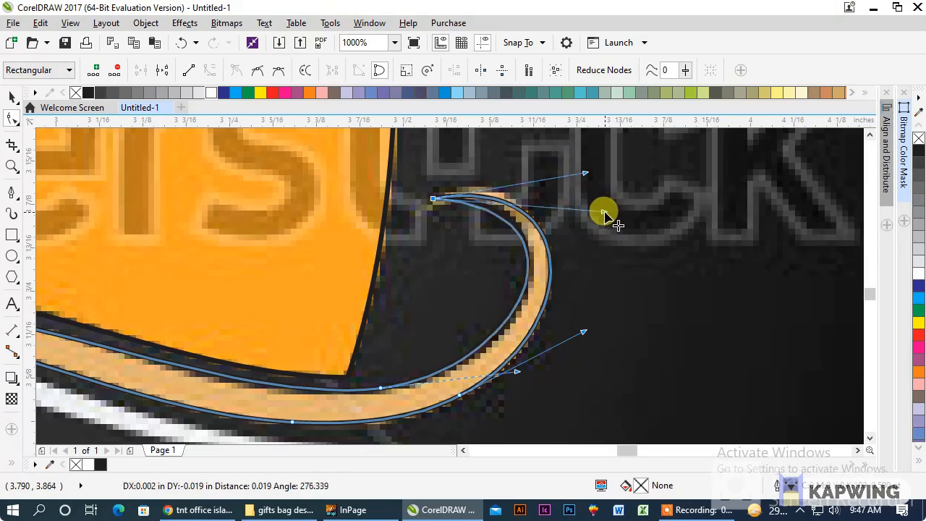
pyautogui.scroll(-2, 500, 230)
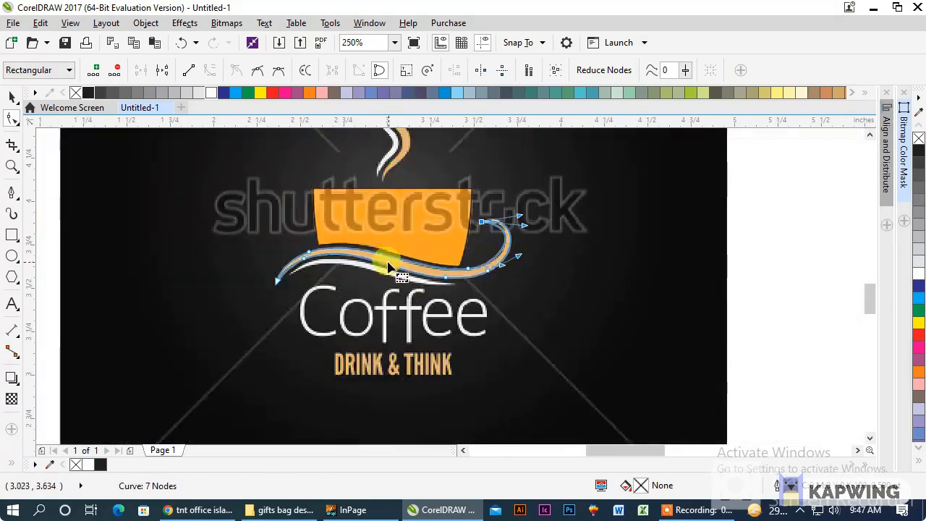
pyautogui.scroll(1, 391, 264)
pyautogui.press('space')
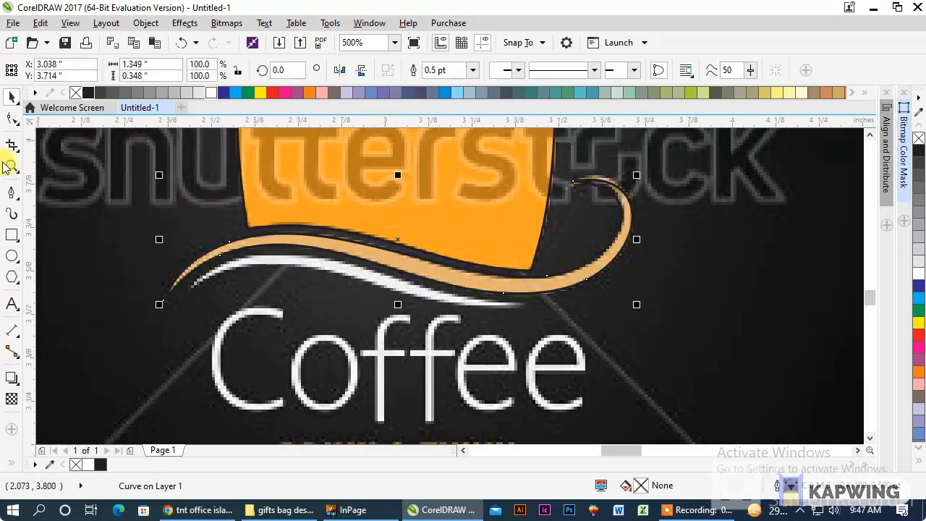
# - Draw a thin closed Pen outline about 0.97 in long between the two tips of the white swoosh under the tan one
pyautogui.click(11, 193)
pyautogui.scroll(1, 199, 293)
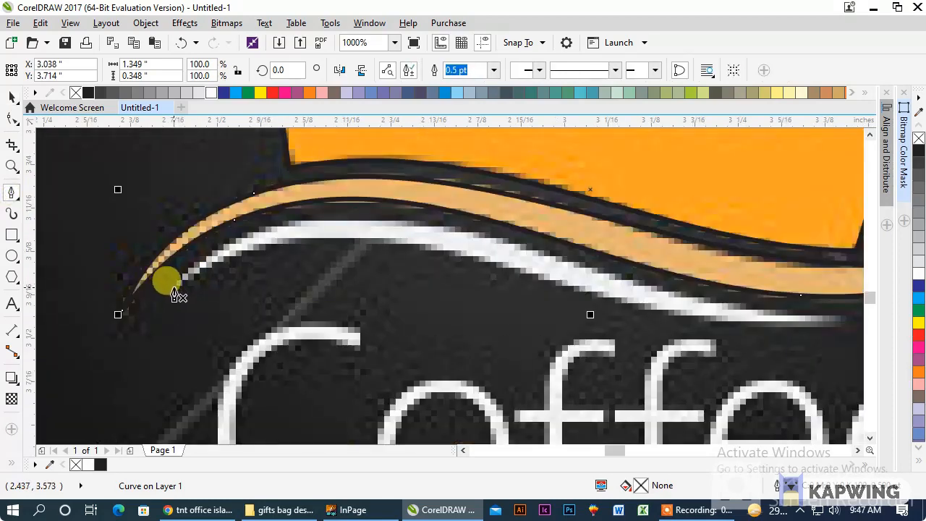
pyautogui.click(175, 294)
pyautogui.scroll(-1, 175, 294)
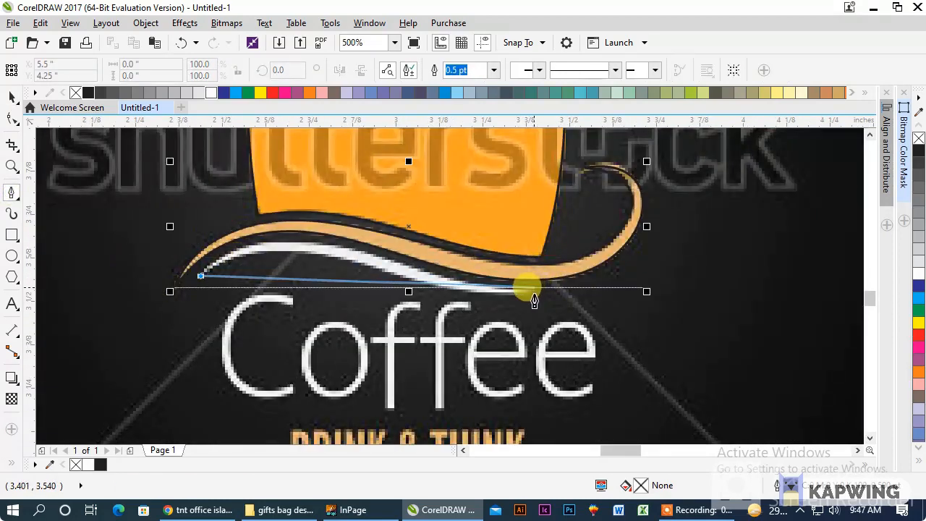
pyautogui.scroll(1, 533, 289)
pyautogui.click(541, 296)
pyautogui.scroll(-2, 541, 295)
pyautogui.scroll(2, 390, 285)
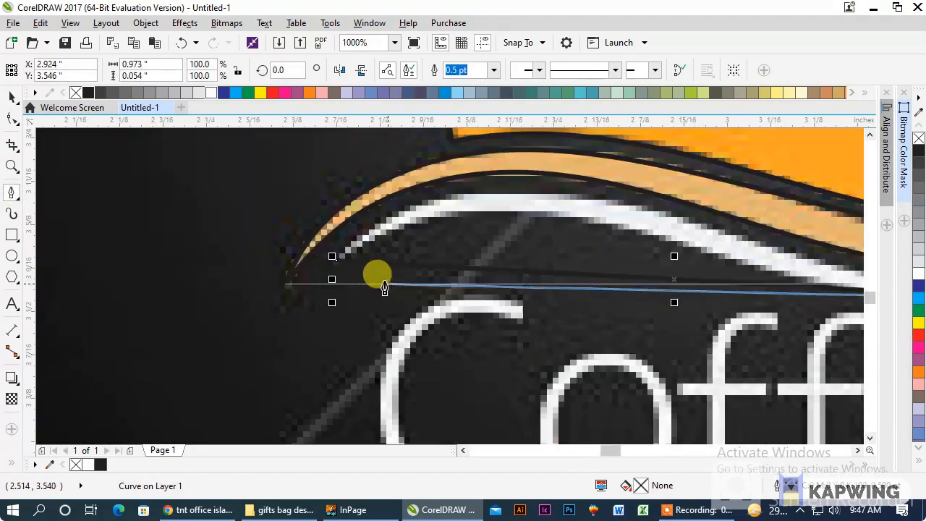
pyautogui.click(335, 261)
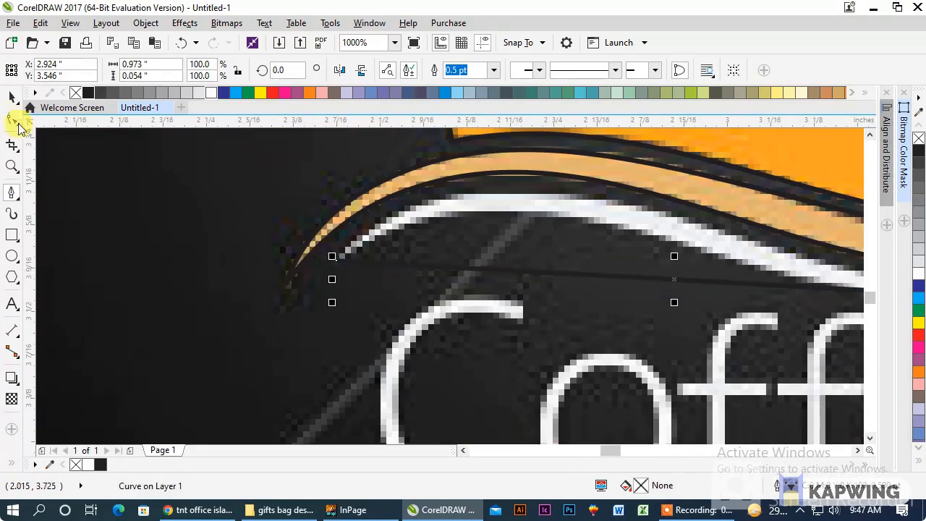
# - Convert the white swoosh outline to curves, bend both sides along its upper and lower edges, and add a node on each
pyautogui.click(13, 119)
pyautogui.scroll(-1, 198, 209)
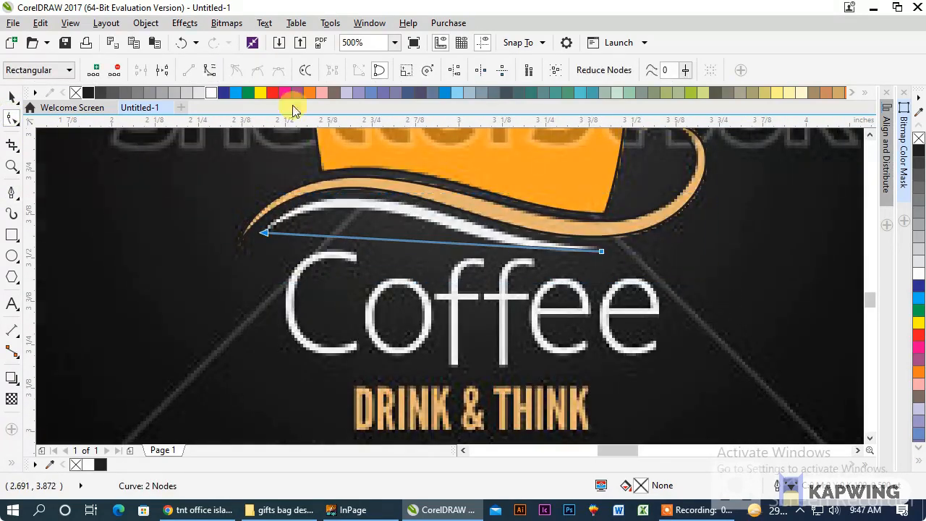
pyautogui.click(215, 70)
pyautogui.click(306, 229)
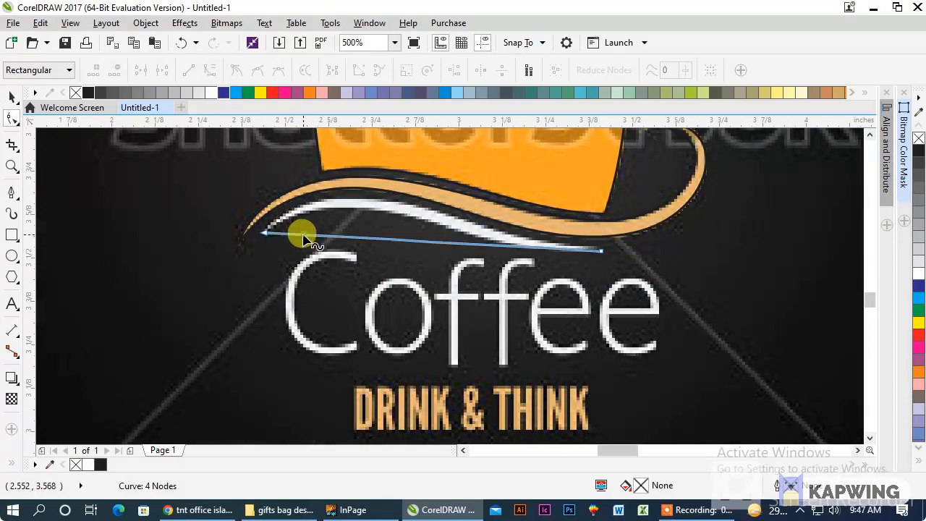
pyautogui.click(300, 234)
pyautogui.click(270, 234)
pyautogui.moveTo(379, 240); pyautogui.dragTo(351, 205)
pyautogui.moveTo(523, 247); pyautogui.dragTo(523, 251)
pyautogui.moveTo(375, 237); pyautogui.dragTo(350, 172)
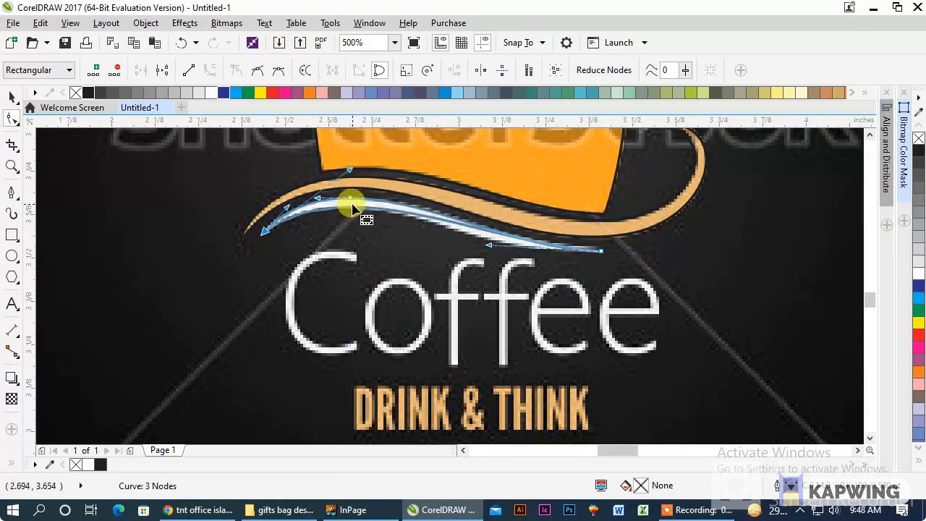
pyautogui.doubleClick(352, 209)
pyautogui.moveTo(521, 248); pyautogui.dragTo(471, 258)
# - Draw a closed six-node Pen outline about 0.13 by 0.39 in around the white steam strand above the cup
pyautogui.scroll(-4, 337, 241)
pyautogui.scroll(4, 390, 271)
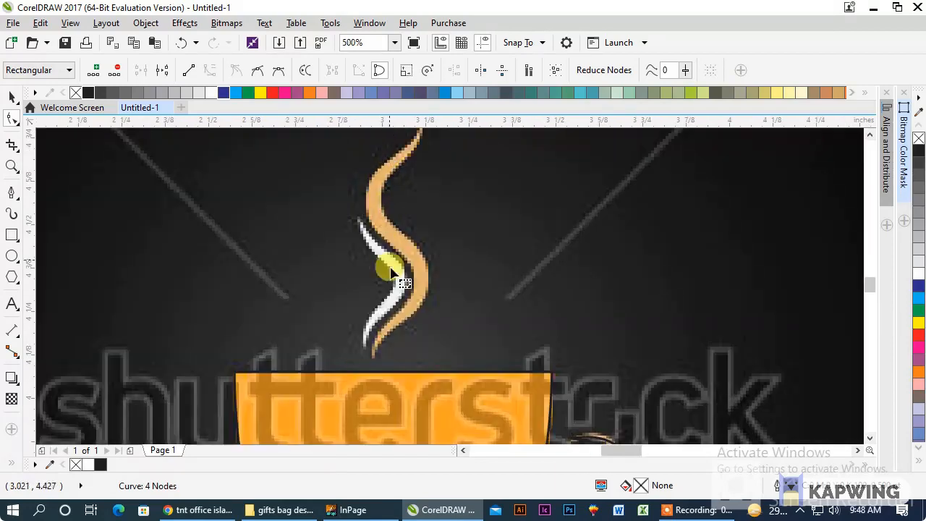
pyautogui.click(11, 190)
pyautogui.scroll(2, 366, 391)
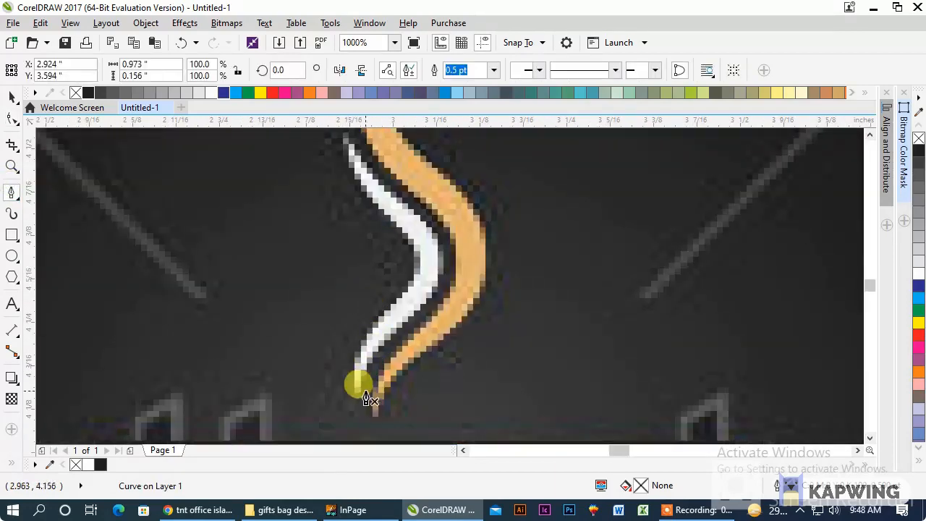
pyautogui.click(356, 400)
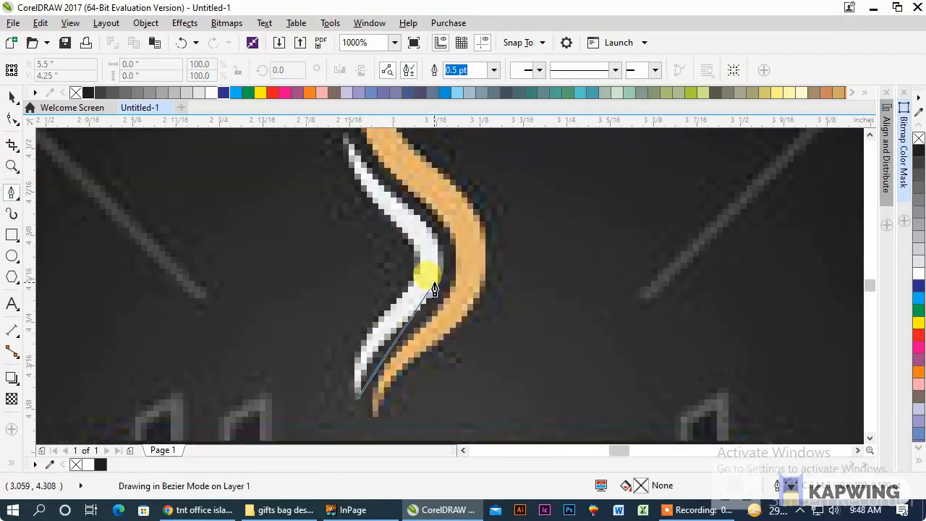
pyautogui.click(433, 281)
pyautogui.click(434, 235)
pyautogui.click(343, 131)
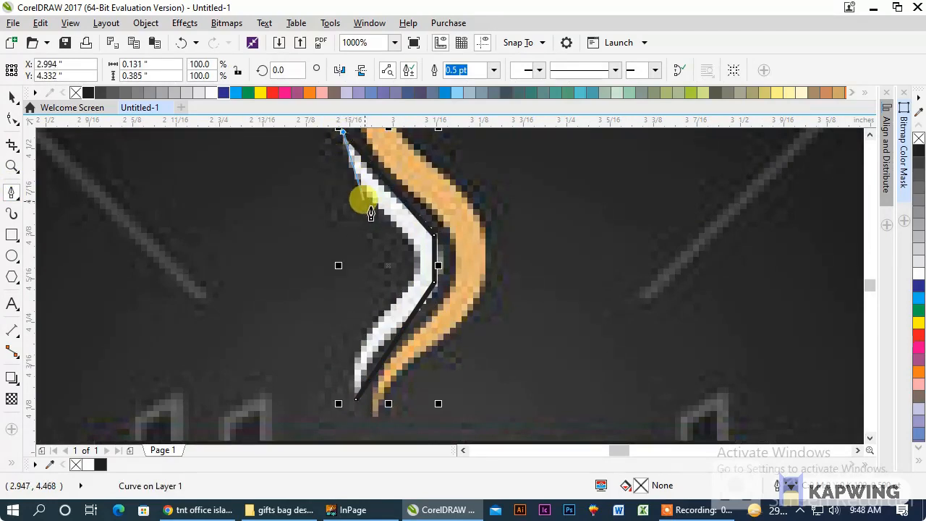
pyautogui.click(414, 245)
pyautogui.click(414, 273)
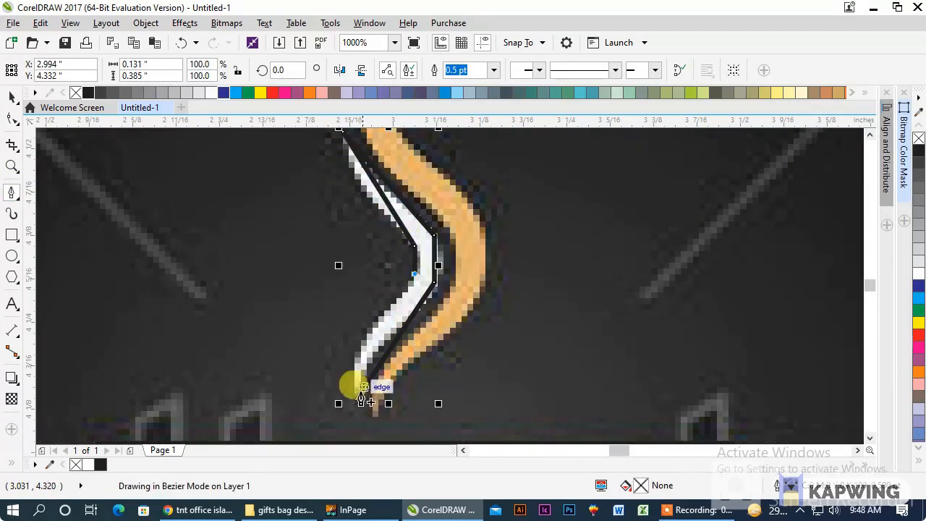
pyautogui.click(361, 399)
# - Bend the steam outline's long segments along the white strand and add a node on the lower part of its inner edge
pyautogui.click(11, 118)
pyautogui.scroll(-2, 265, 196)
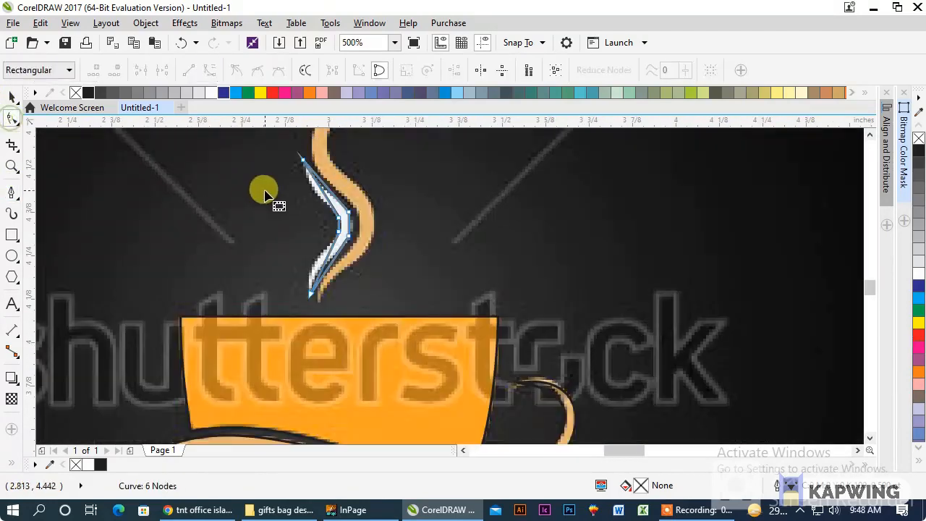
pyautogui.moveTo(243, 137); pyautogui.dragTo(389, 339)
pyautogui.scroll(2, 312, 199)
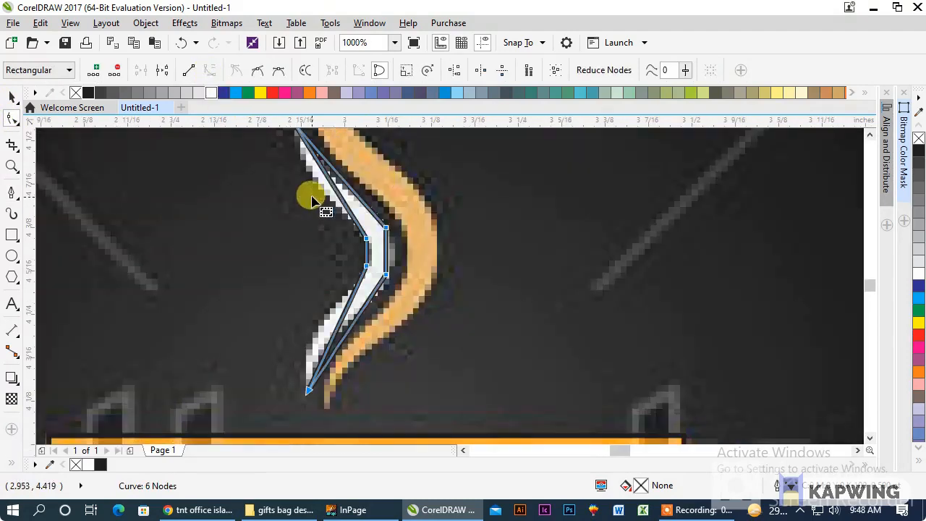
pyautogui.moveTo(332, 186)
pyautogui.mouseDown()
pyautogui.moveTo(316, 181)
pyautogui.moveTo(339, 187)
pyautogui.mouseUp()
pyautogui.moveTo(339, 308); pyautogui.dragTo(317, 331)
pyautogui.click(366, 265)
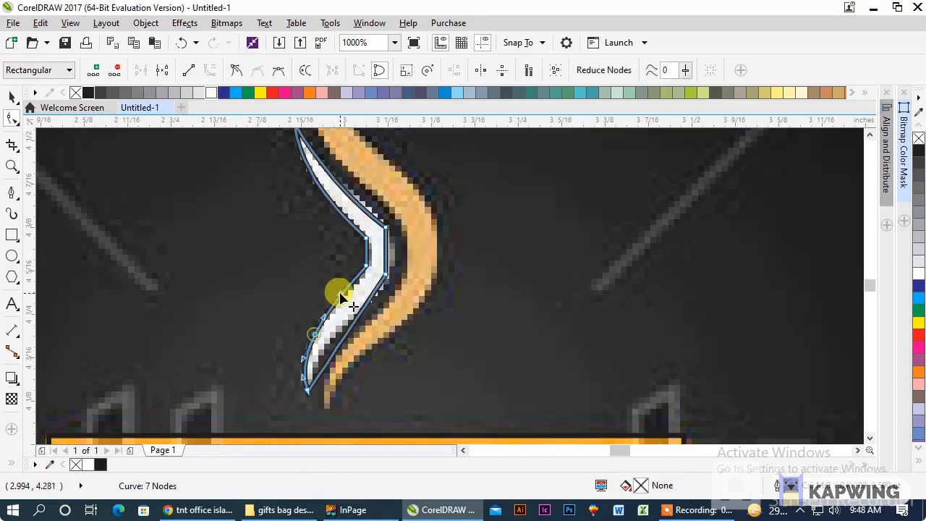
pyautogui.moveTo(340, 294); pyautogui.dragTo(322, 329)
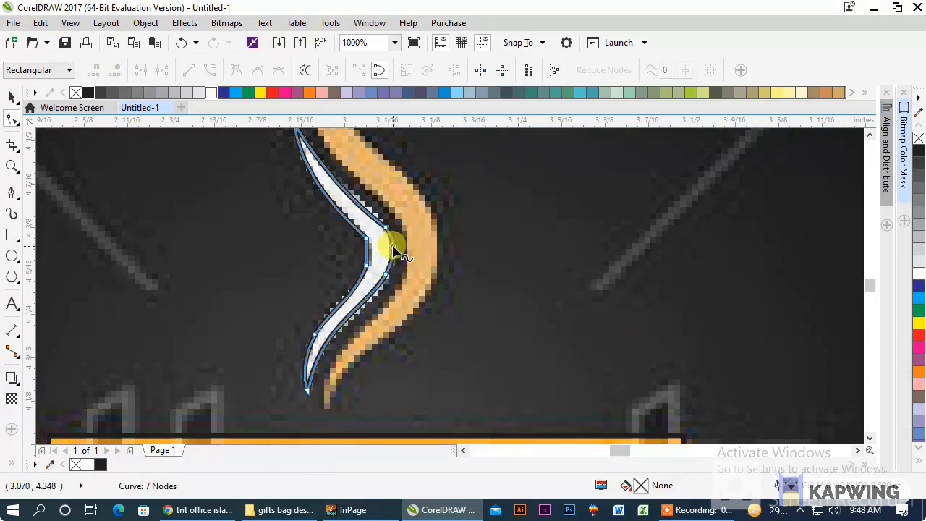
# - Smooth the inner bend of the white steam outline by adding a node below it and deleting the two corner nodes
pyautogui.scroll(1, 377, 246)
pyautogui.moveTo(361, 252); pyautogui.dragTo(368, 253)
pyautogui.doubleClick(360, 233)
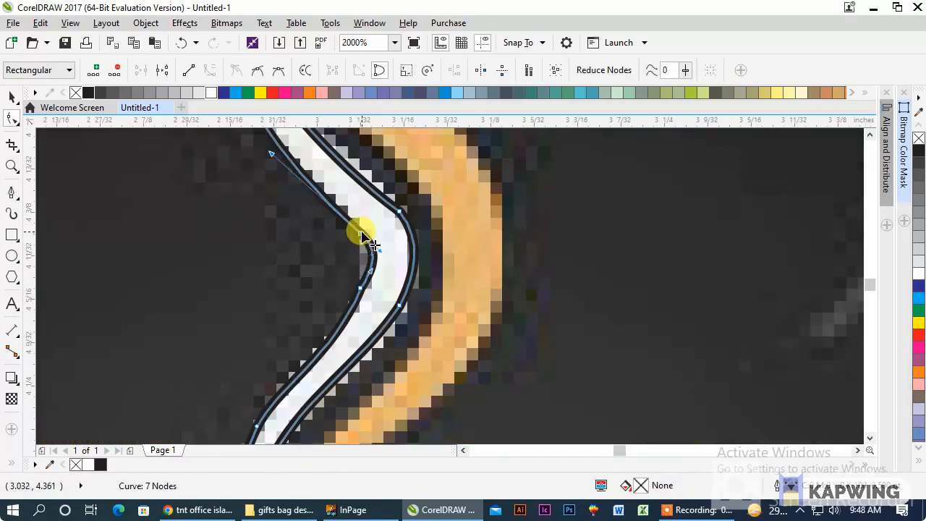
pyautogui.doubleClick(362, 288)
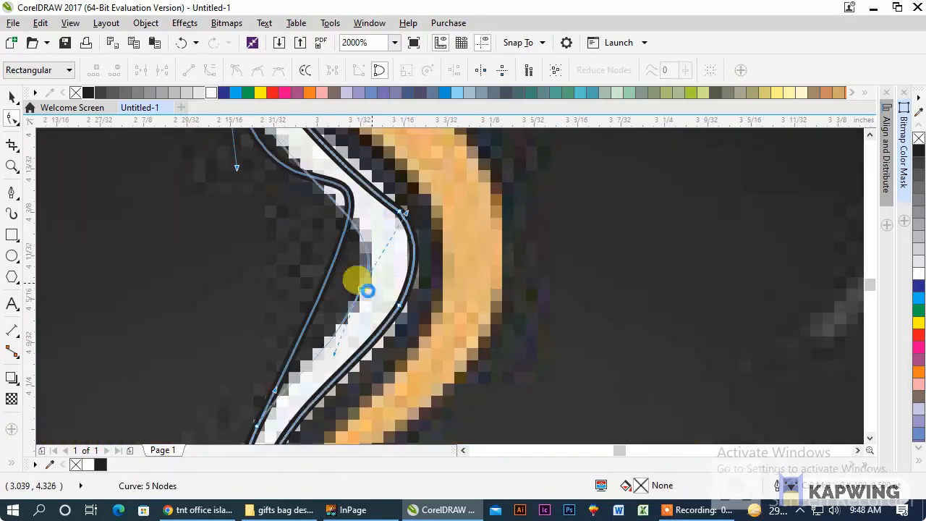
pyautogui.doubleClick(361, 287)
pyautogui.doubleClick(328, 339)
pyautogui.doubleClick(356, 302)
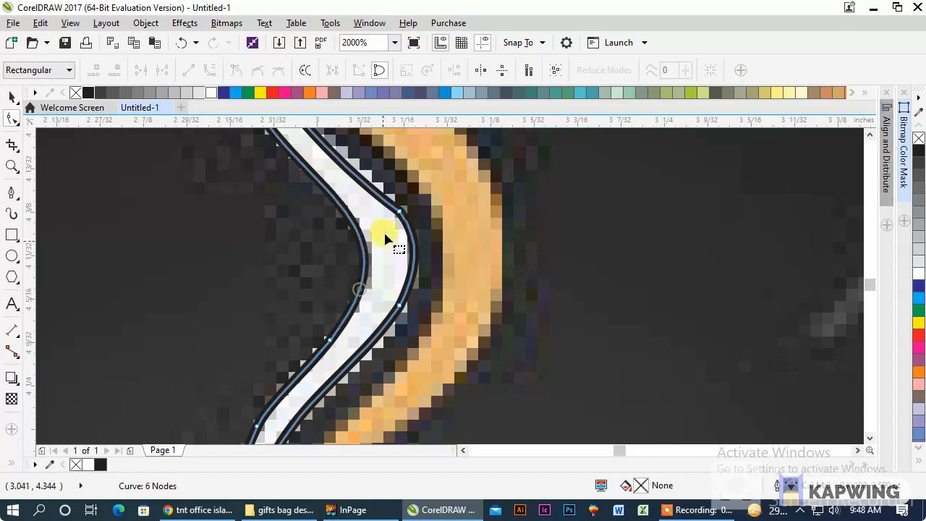
# - Smooth the white steam outline's outer bend by adding nodes above and below it, deleting its corner nodes, and pulling the curve inward
pyautogui.doubleClick(363, 355)
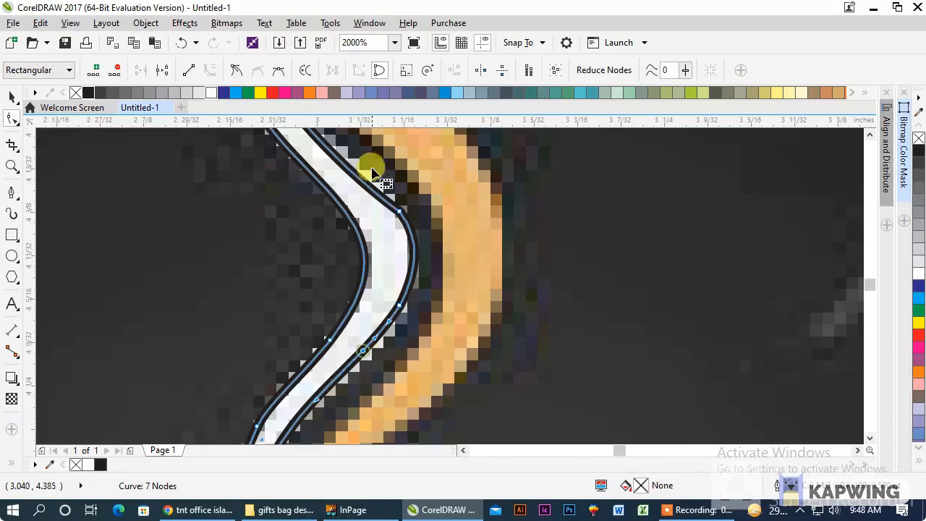
pyautogui.doubleClick(324, 149)
pyautogui.click(399, 211)
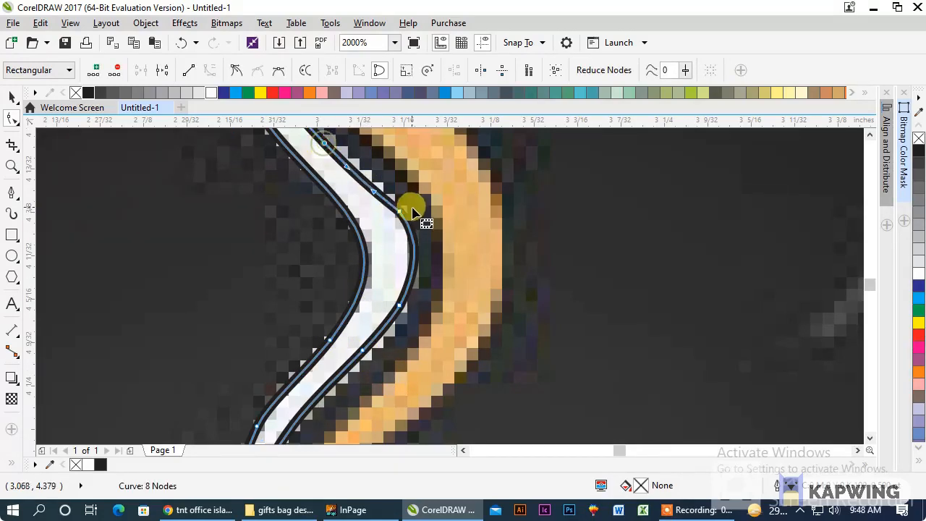
pyautogui.doubleClick(400, 212)
pyautogui.click(397, 309)
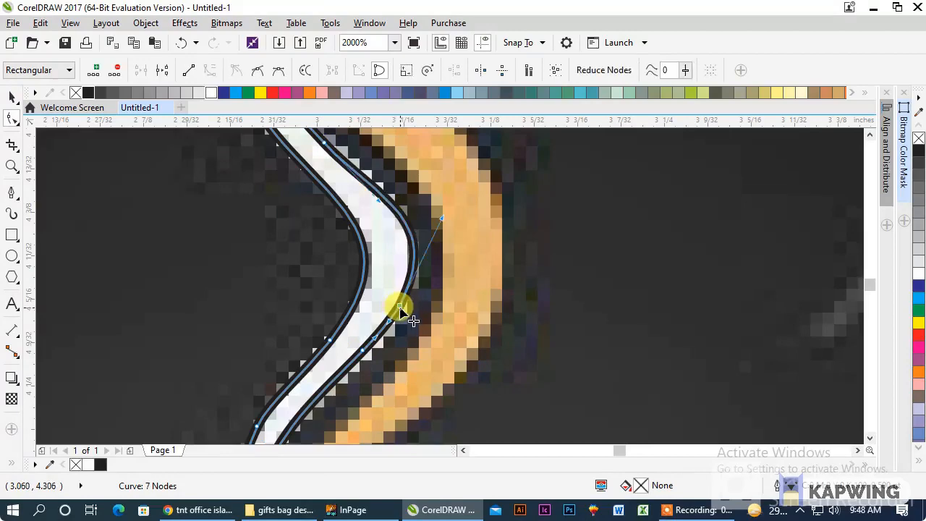
pyautogui.doubleClick(397, 309)
pyautogui.scroll(-2, 368, 209)
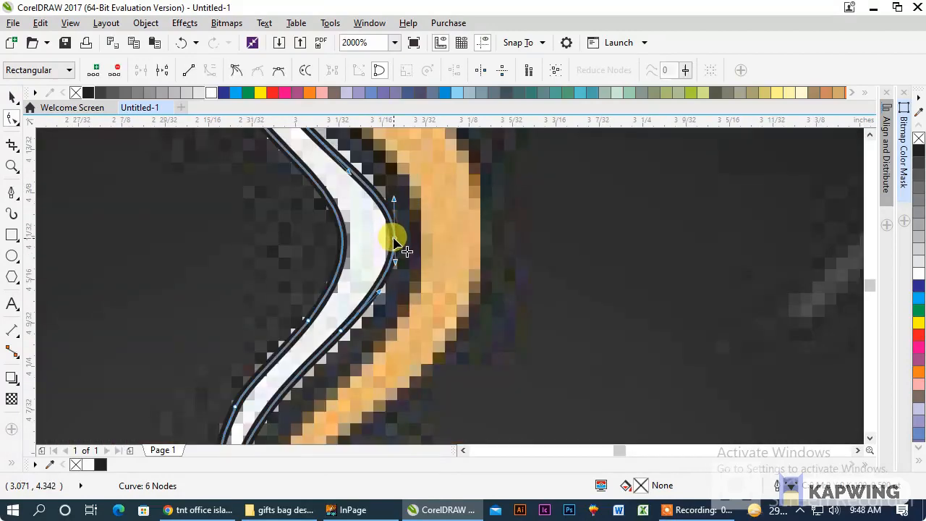
pyautogui.moveTo(394, 239); pyautogui.dragTo(386, 243)
pyautogui.scroll(-1, 363, 213)
pyautogui.scroll(-1, 360, 226)
pyautogui.scroll(1, 361, 215)
pyautogui.press('space')
pyautogui.rightClick(385, 243)
pyautogui.click(363, 199)
pyautogui.scroll(-2, 379, 228)
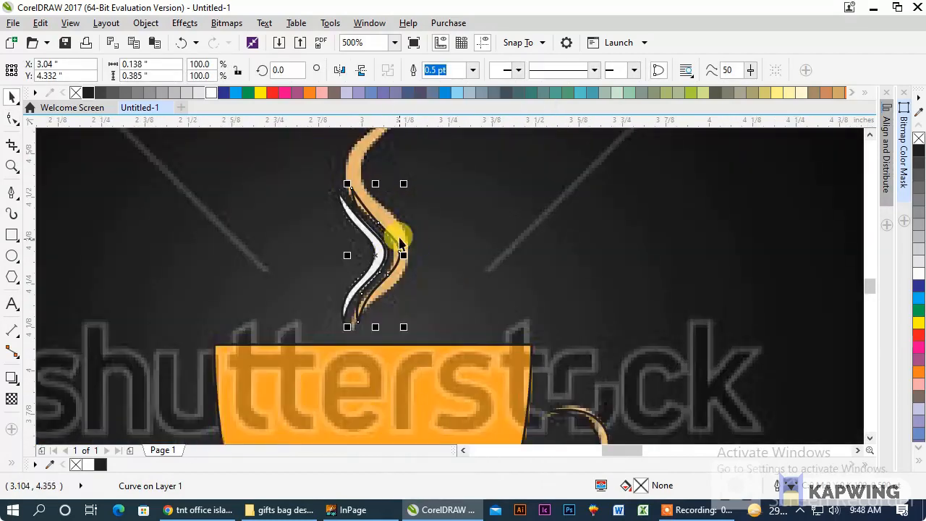
pyautogui.moveTo(404, 197); pyautogui.dragTo(482, 158)
pyautogui.click(337, 71)
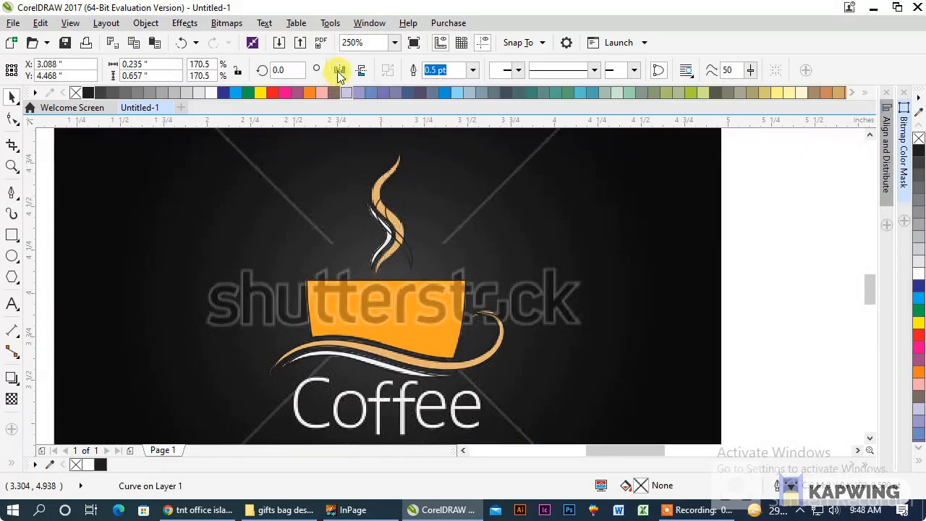
pyautogui.press('Delete')
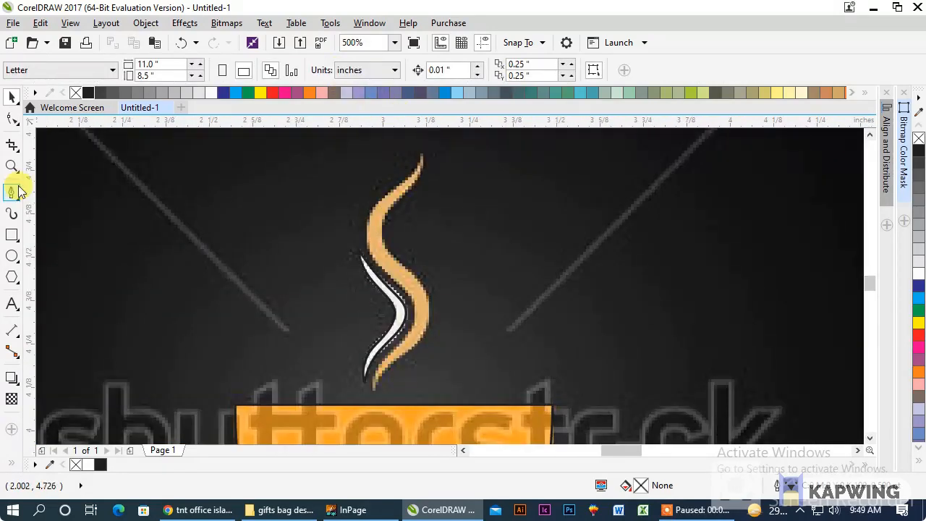
# - Draw a closed Pen outline about 0.15 by 0.68 in around the tan steam strand above the cup
pyautogui.click(14, 192)
pyautogui.click(422, 155)
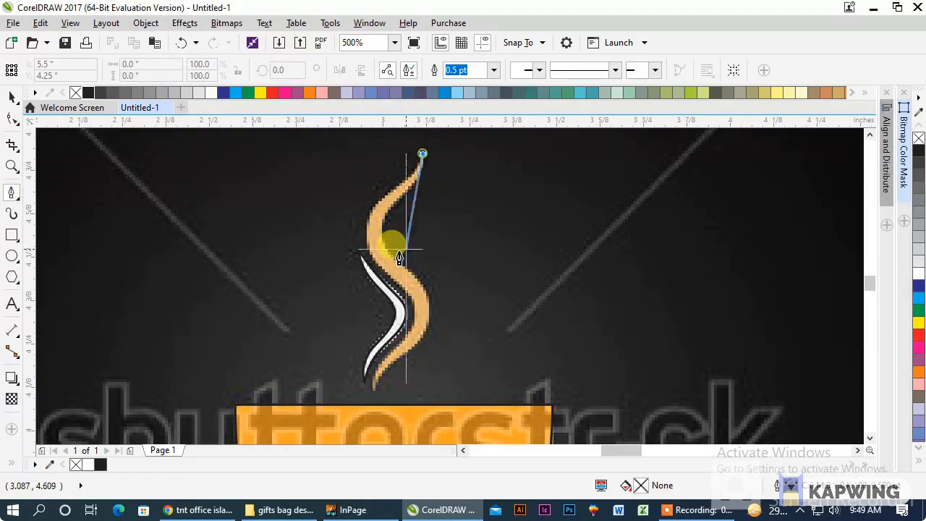
pyautogui.click(414, 278)
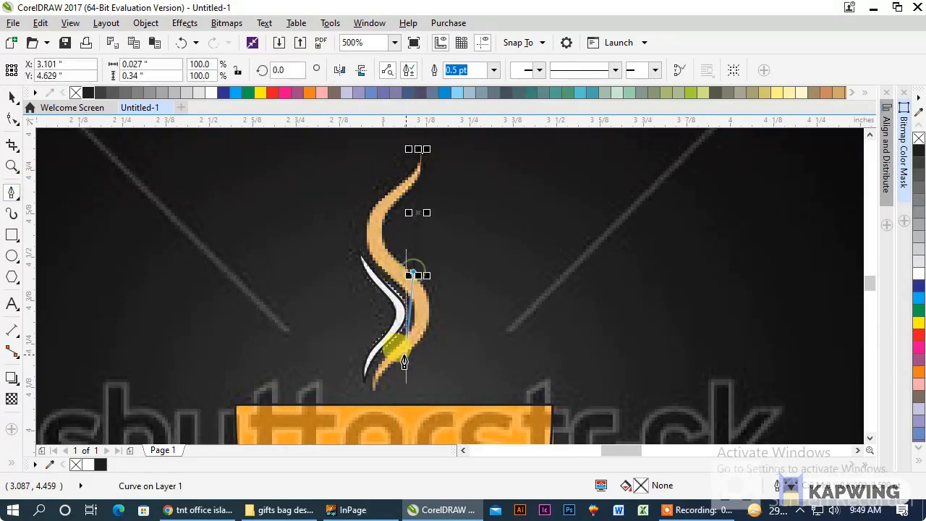
pyautogui.click(370, 389)
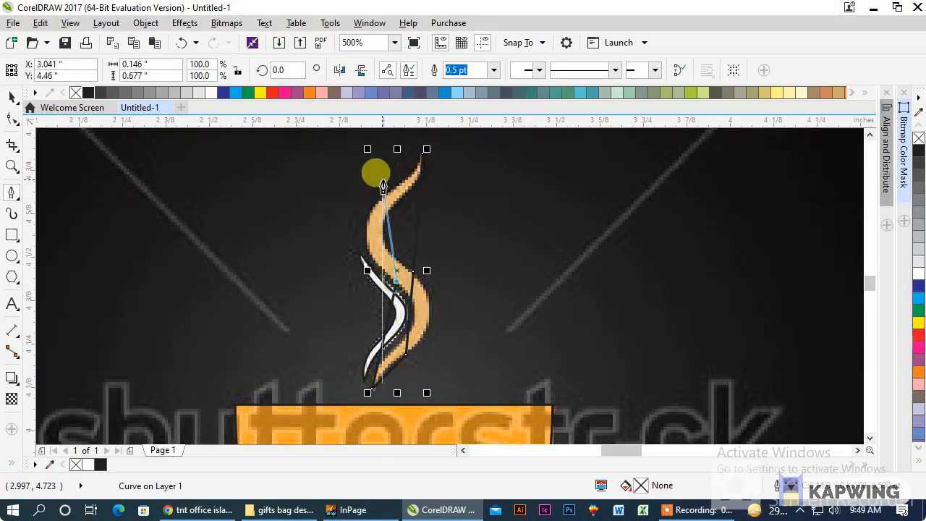
pyautogui.moveTo(394, 191)
pyautogui.mouseDown()
pyautogui.moveTo(439, 162)
pyautogui.moveTo(421, 159)
pyautogui.moveTo(418, 275)
pyautogui.moveTo(372, 320)
pyautogui.moveTo(314, 325)
pyautogui.moveTo(363, 321)
pyautogui.mouseUp()
pyautogui.click(422, 159)
# - Convert the tan steam outline to curves, bend its upper segments along the strand, and add a node on the upper inner edge
pyautogui.click(12, 118)
pyautogui.click(210, 70)
pyautogui.scroll(4, 347, 176)
pyautogui.moveTo(523, 315); pyautogui.dragTo(384, 360)
pyautogui.doubleClick(381, 353)
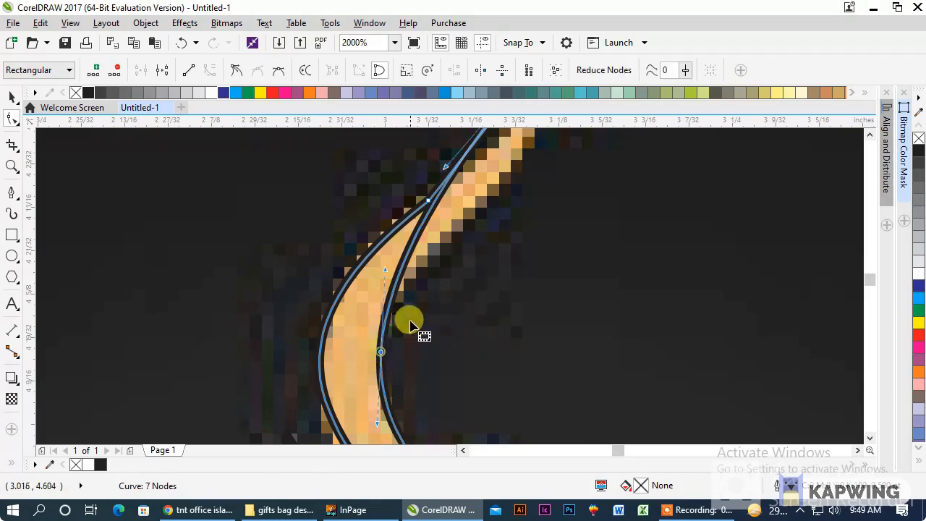
pyautogui.scroll(-2, 411, 324)
pyautogui.scroll(2, 426, 283)
pyautogui.moveTo(412, 282); pyautogui.dragTo(519, 314)
pyautogui.moveTo(443, 244); pyautogui.dragTo(454, 250)
# - Bend the tan steam outline's lower segments along the strand and add a node at the middle of the lower inner edge
pyautogui.scroll(-3, 436, 247)
pyautogui.scroll(2, 438, 292)
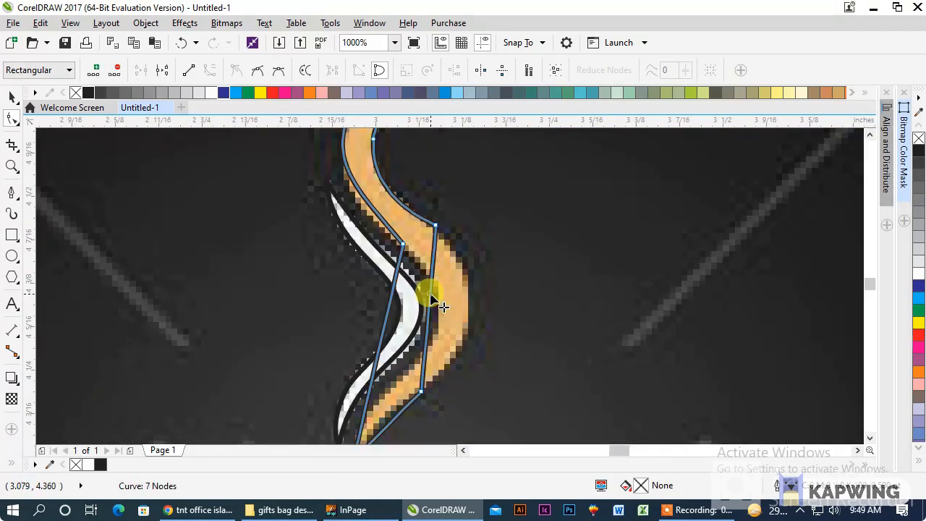
pyautogui.moveTo(432, 300); pyautogui.dragTo(474, 305)
pyautogui.moveTo(386, 305); pyautogui.dragTo(431, 300)
pyautogui.doubleClick(435, 301)
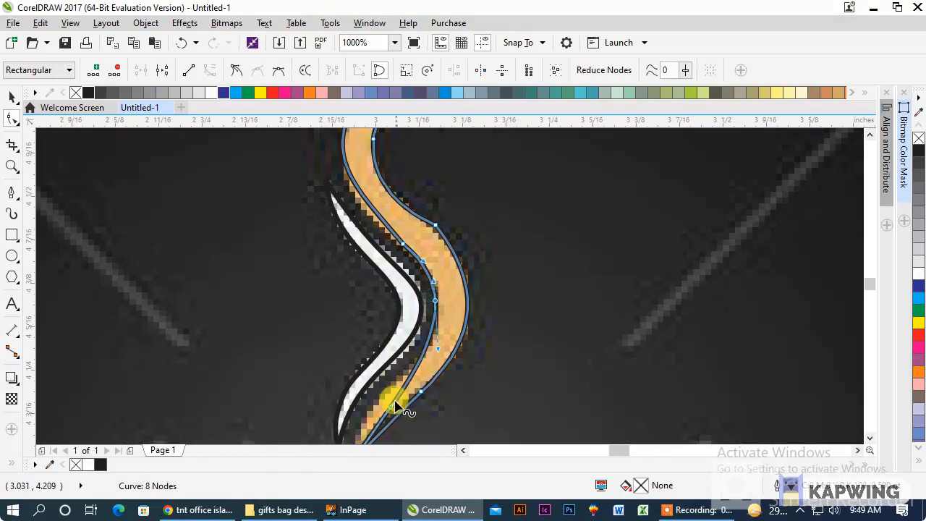
pyautogui.moveTo(396, 408); pyautogui.dragTo(419, 383)
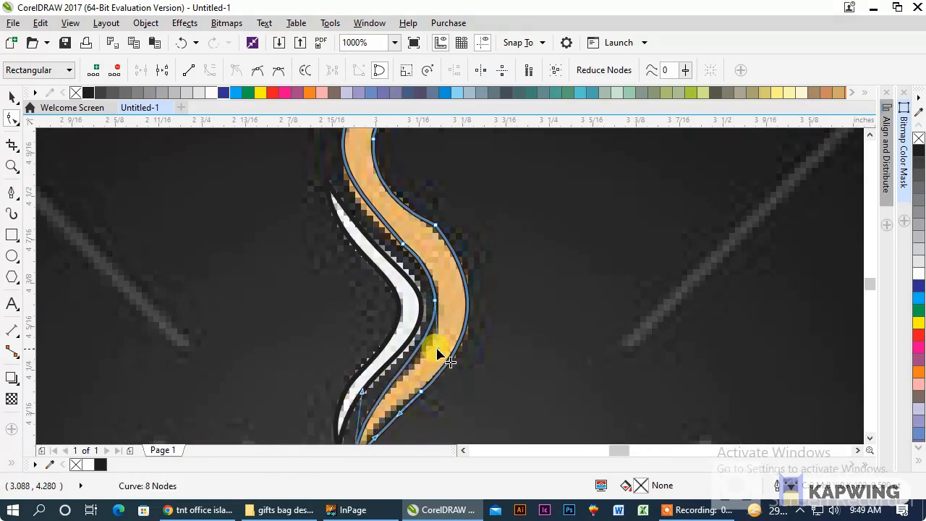
pyautogui.moveTo(437, 349); pyautogui.dragTo(409, 392)
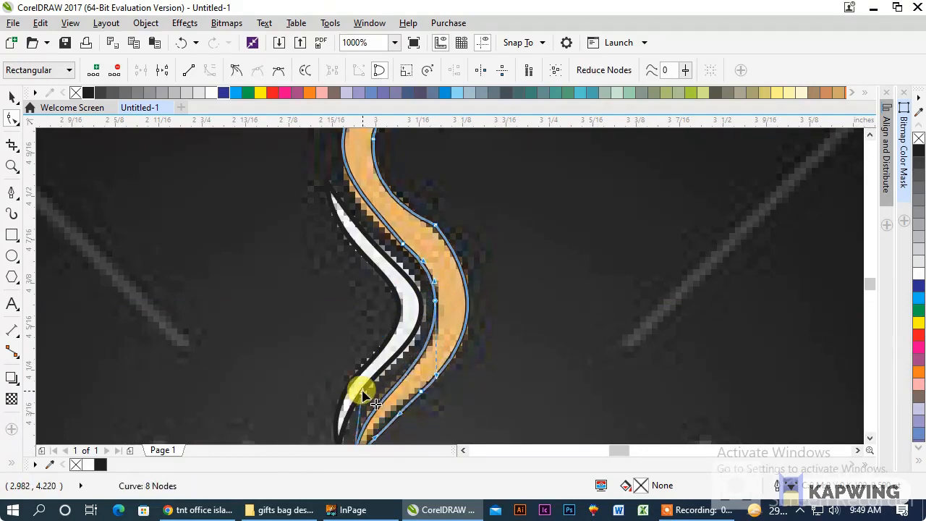
# - Smooth the outer edge above the lower bend by adding a node on each side of the corner node and deleting that corner
pyautogui.doubleClick(461, 273)
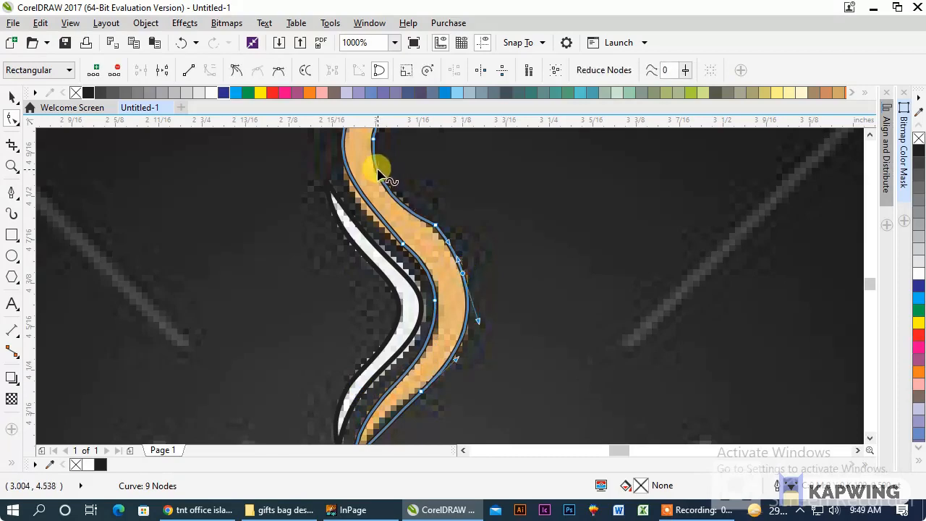
pyautogui.doubleClick(377, 169)
pyautogui.doubleClick(433, 227)
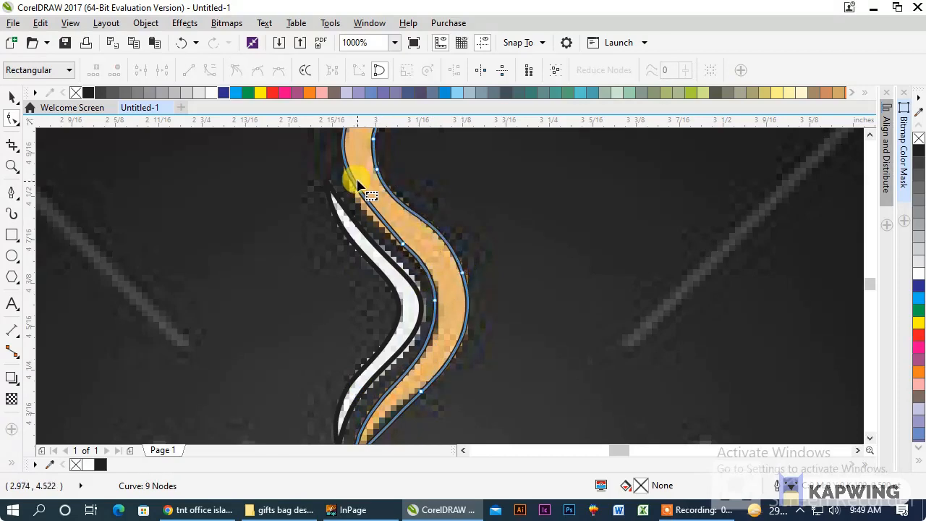
# - Smooth the tan outline's lower inner edge by deleting its corner and mid-bend nodes and adding one node below the bend
pyautogui.doubleClick(403, 243)
pyautogui.scroll(-1, 427, 227)
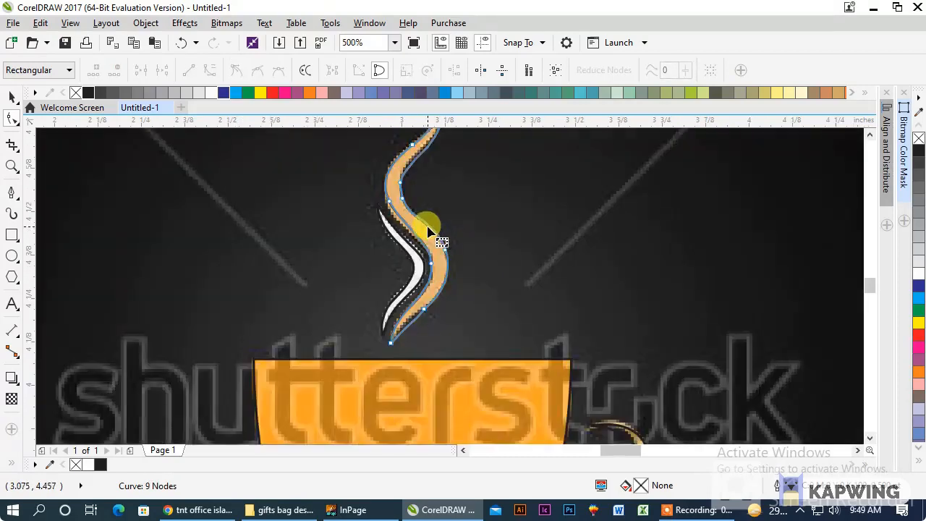
pyautogui.scroll(1, 435, 265)
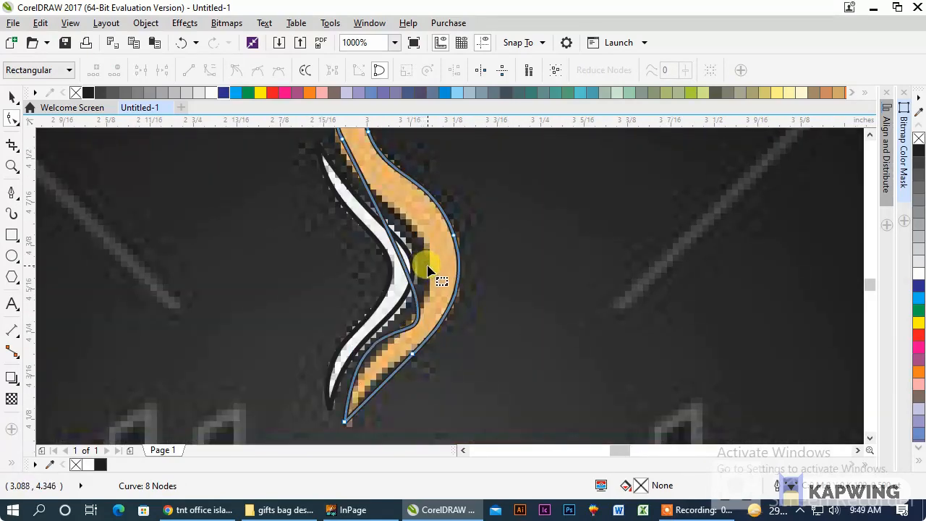
pyautogui.click(425, 264)
pyautogui.doubleClick(395, 338)
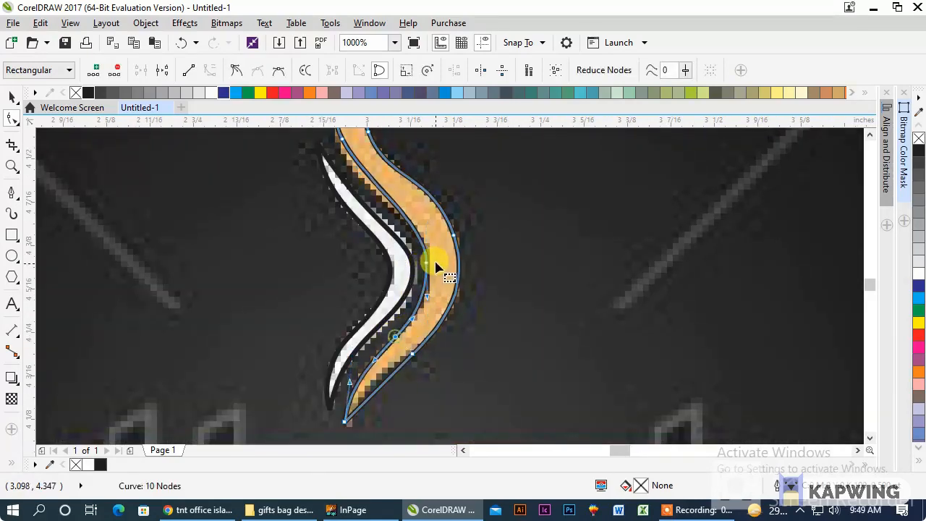
pyautogui.doubleClick(427, 267)
# - Remove the extra node on the upper inner bend and adjust the curve handles so the outline follows the tan strand
pyautogui.scroll(-1, 434, 200)
pyautogui.scroll(1, 434, 177)
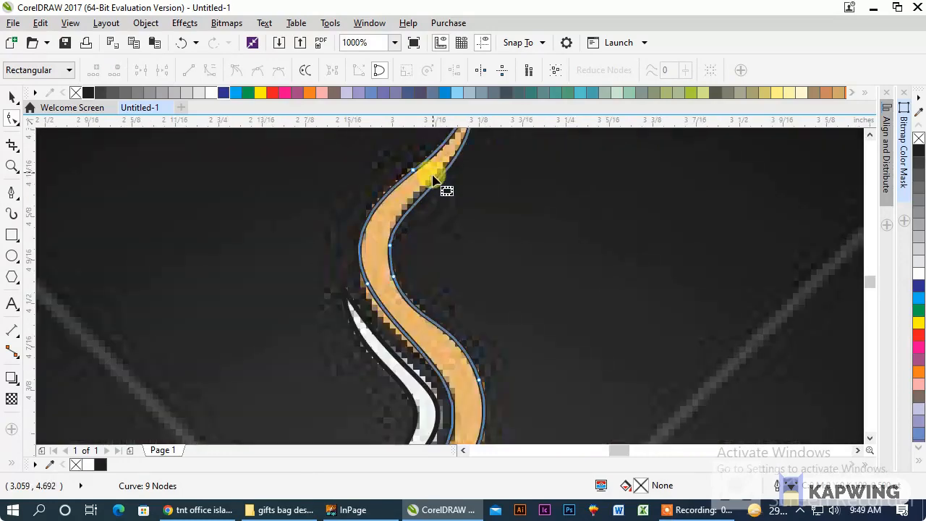
pyautogui.click(394, 249)
pyautogui.scroll(-2, 385, 226)
pyautogui.scroll(1, 413, 208)
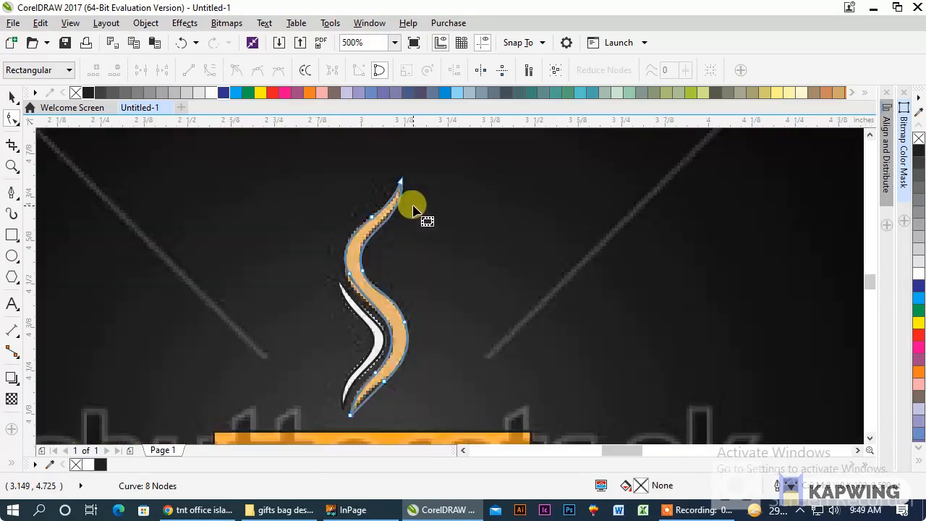
pyautogui.press('space')
pyautogui.press('space')
pyautogui.click(349, 275)
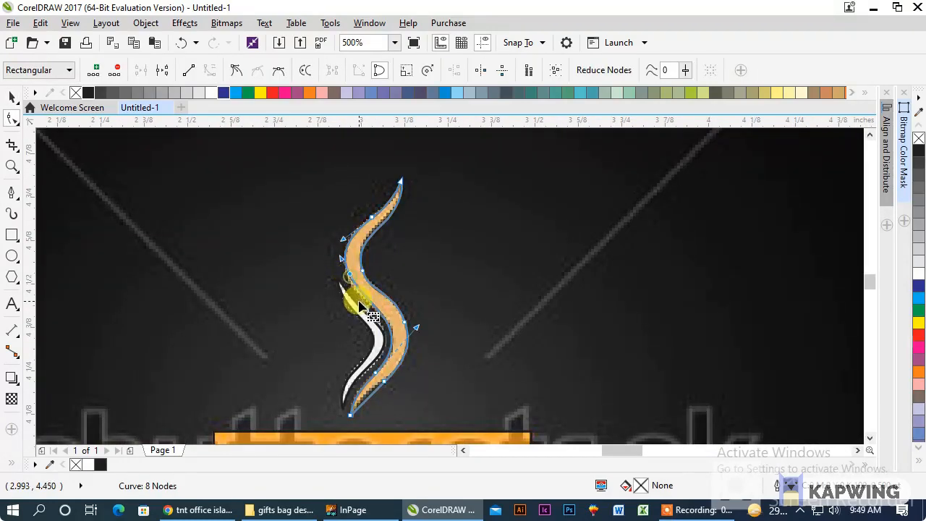
pyautogui.moveTo(365, 309); pyautogui.dragTo(362, 309)
pyautogui.moveTo(416, 330); pyautogui.dragTo(418, 322)
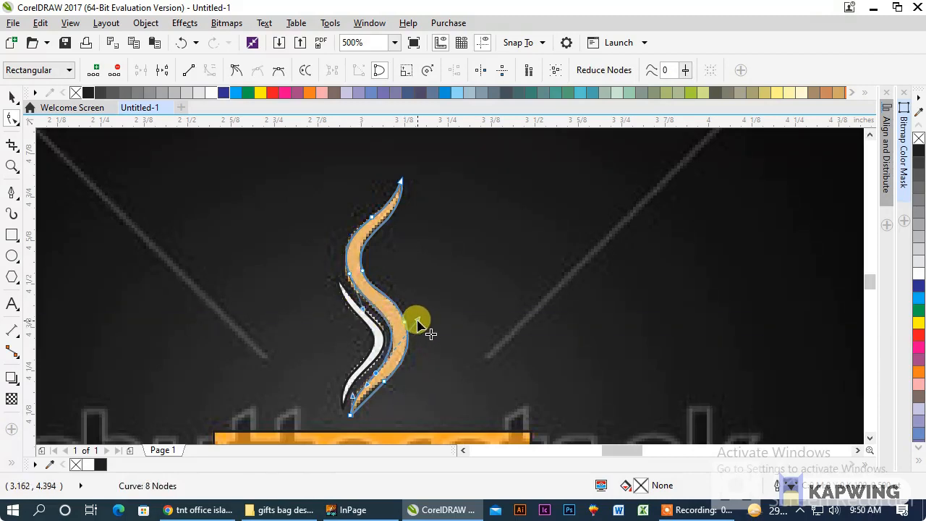
pyautogui.press('space')
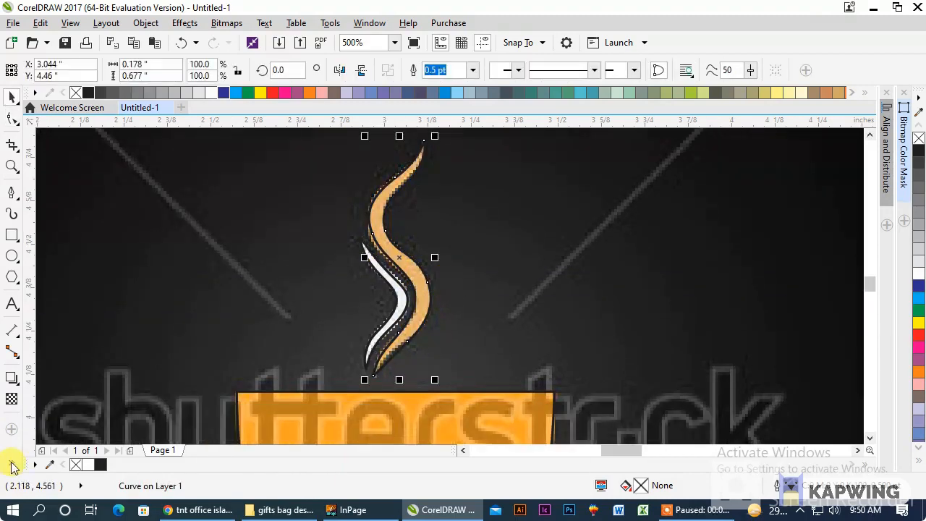
# - Sample the cup's orange (#FCA72A) from the reference and fill the cup and the large steam strand with it
pyautogui.click(11, 463)
pyautogui.click(34, 414)
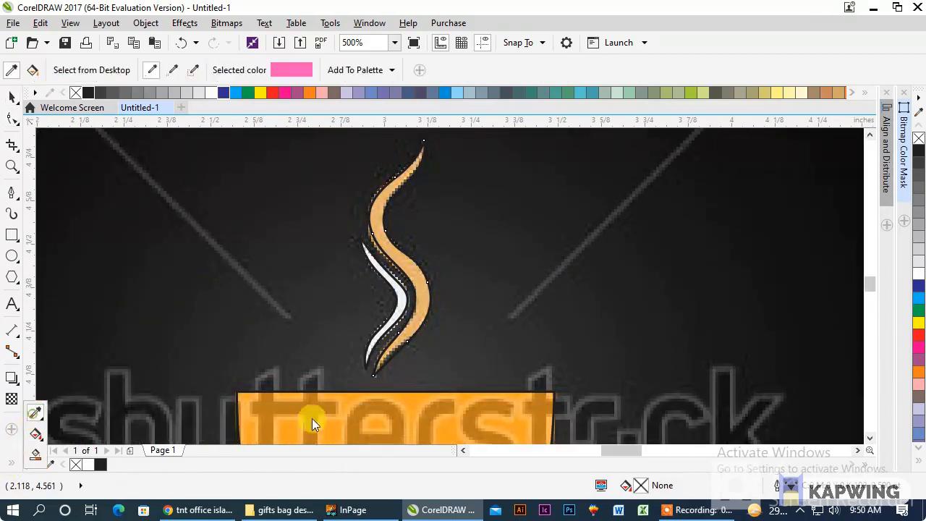
pyautogui.click(342, 400)
pyautogui.click(342, 400)
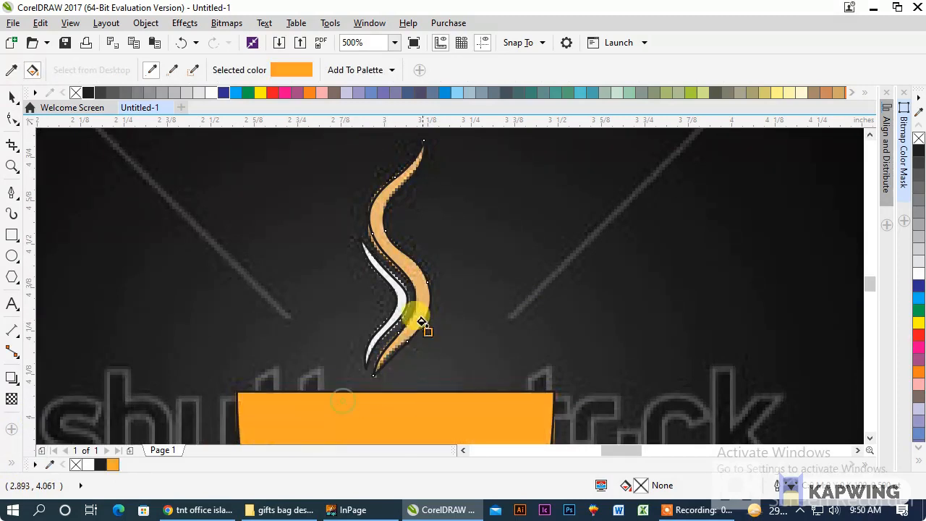
pyautogui.click(422, 294)
pyautogui.press('space')
# - Fill the small steam strand and the thin lower swoosh white, and the large swoosh with the sampled orange
pyautogui.click(379, 275)
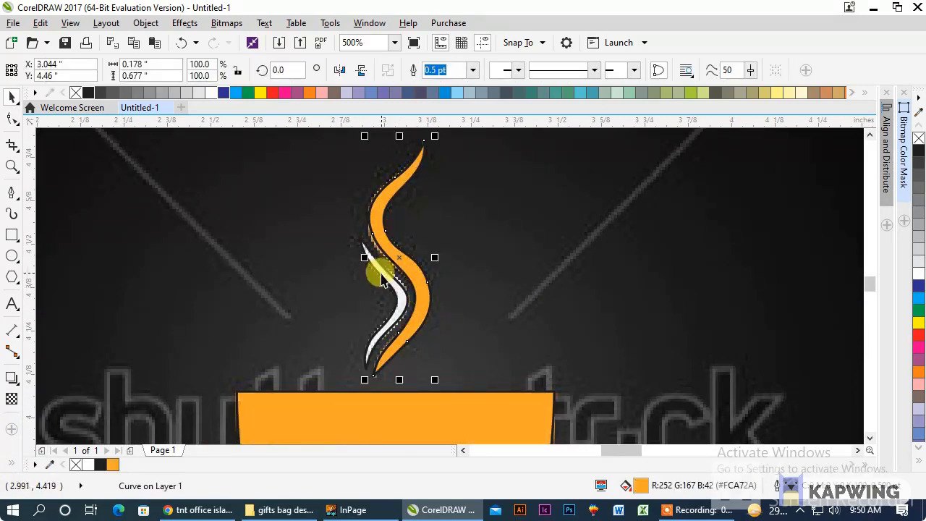
pyautogui.click(215, 92)
pyautogui.scroll(-3, 347, 149)
pyautogui.scroll(2, 361, 260)
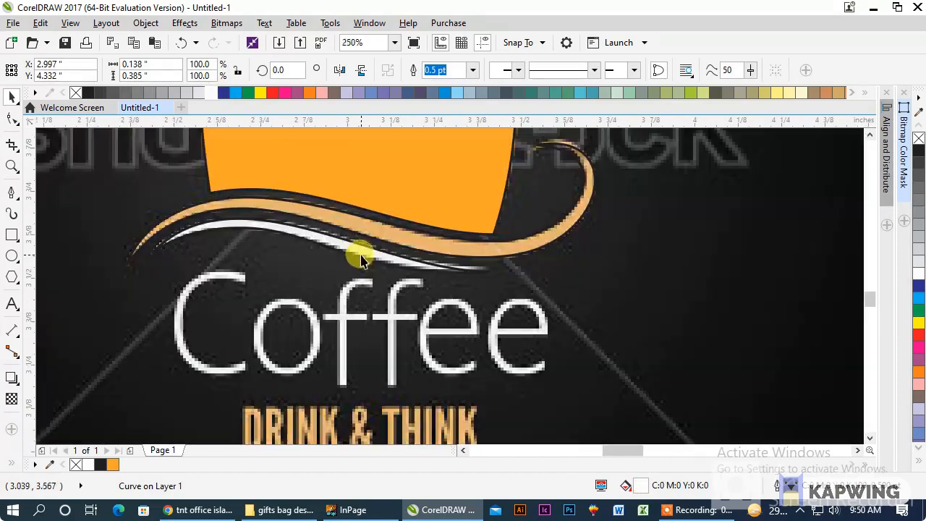
pyautogui.click(397, 239)
pyautogui.click(114, 467)
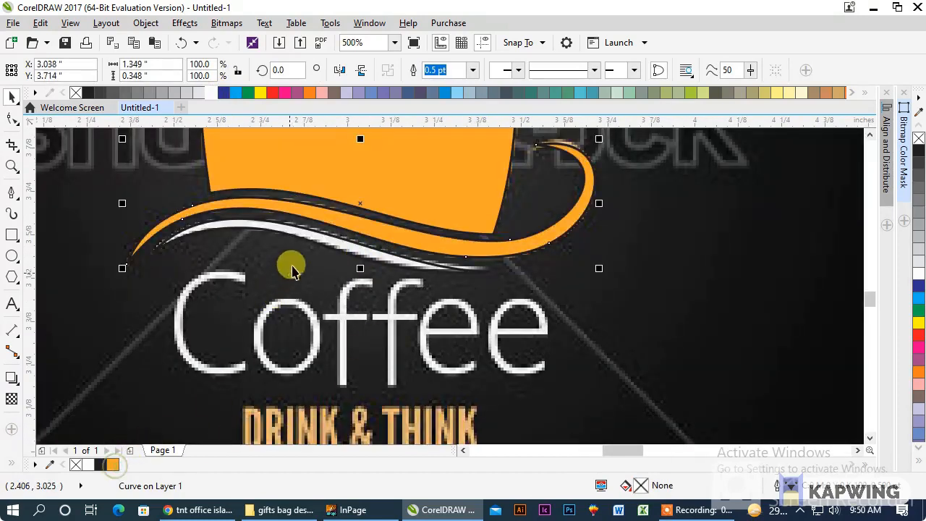
pyautogui.click(304, 236)
pyautogui.click(89, 468)
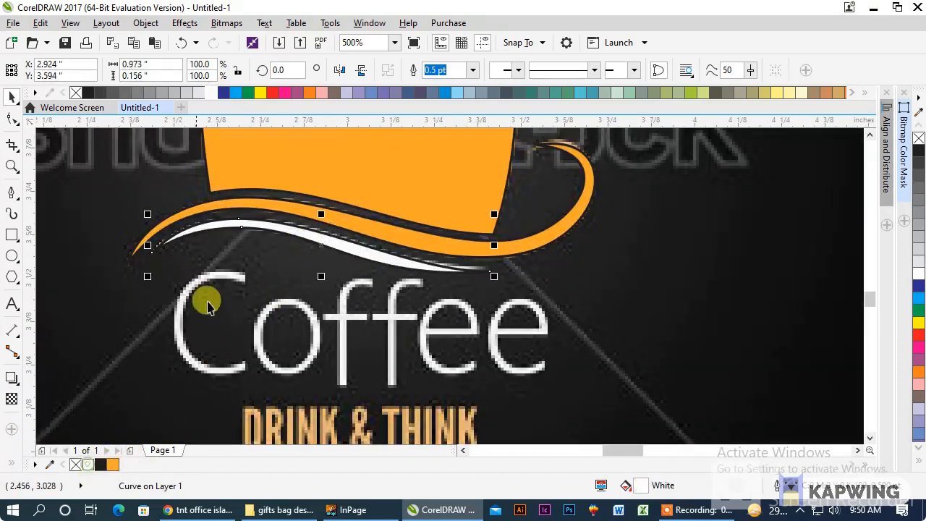
# - Remove the outlines from the five traced shapes and move them onto the blank area beside the reference image
pyautogui.scroll(-2, 207, 300)
pyautogui.moveTo(460, 188); pyautogui.dragTo(161, 361)
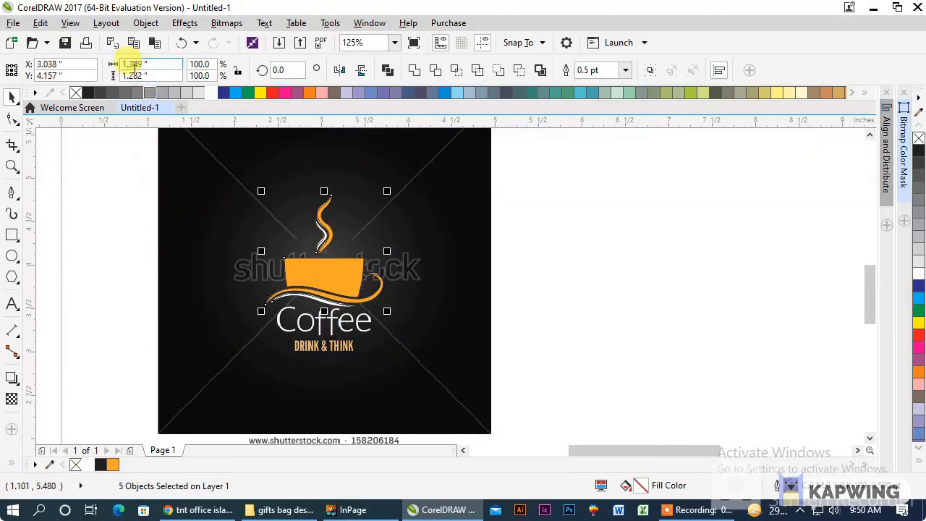
pyautogui.moveTo(306, 252); pyautogui.dragTo(589, 260)
pyautogui.click(591, 348)
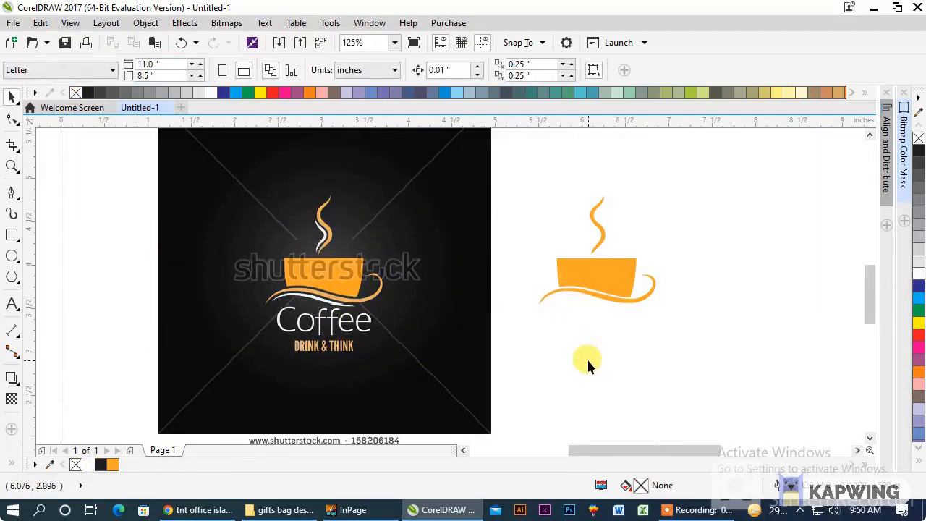
# - Scale down the "Coffee" and "DRINK & THINK" texts and position them beneath the cup's swoosh
pyautogui.click(586, 358)
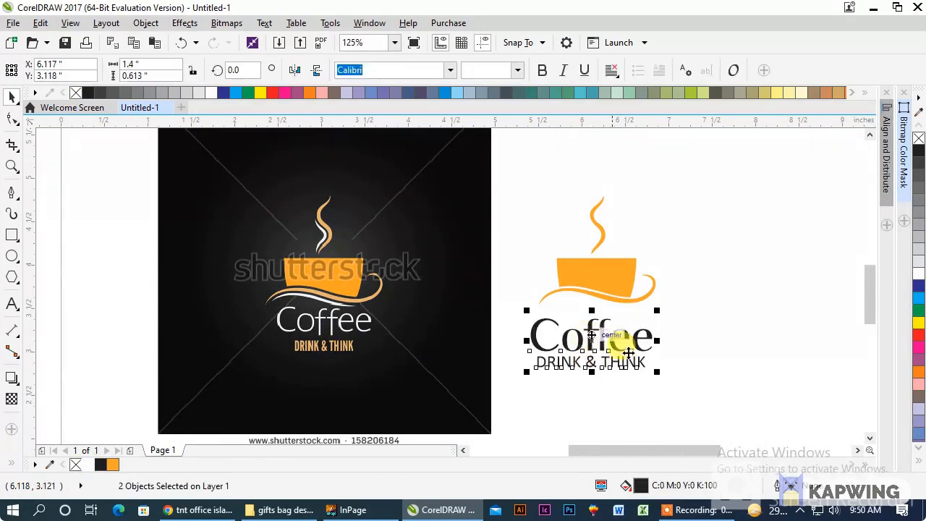
pyautogui.moveTo(655, 371); pyautogui.dragTo(661, 347)
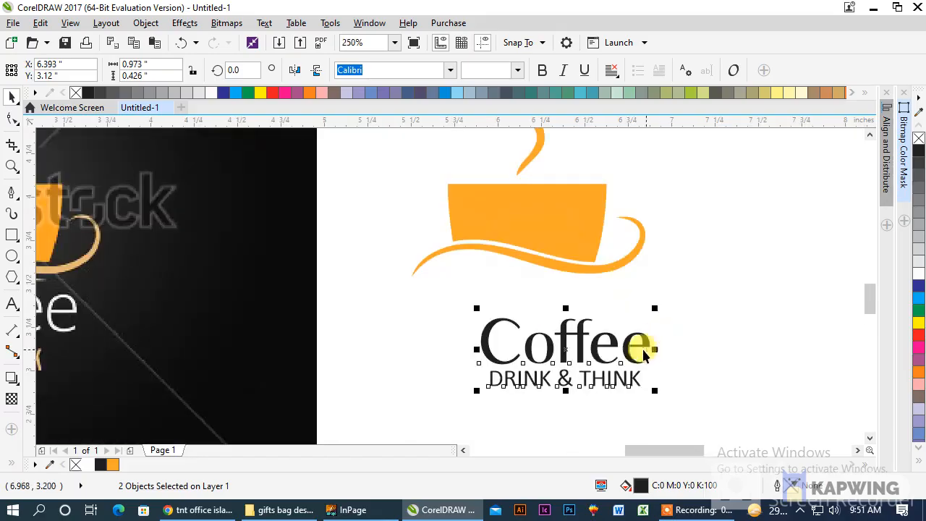
pyautogui.moveTo(565, 350); pyautogui.dragTo(532, 340)
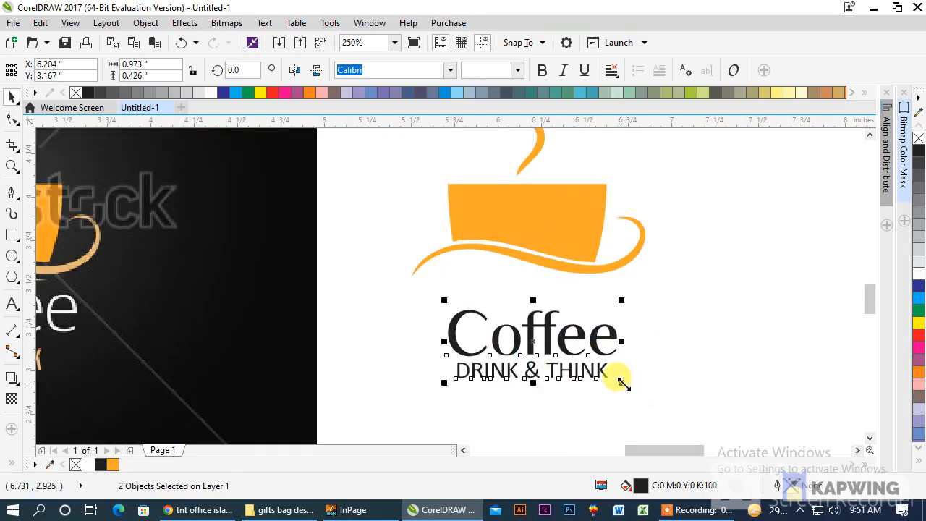
pyautogui.moveTo(620, 379); pyautogui.dragTo(605, 374)
pyautogui.click(673, 362)
# - Fill the "DRINK & THINK" text with the logo's orange
pyautogui.click(600, 367)
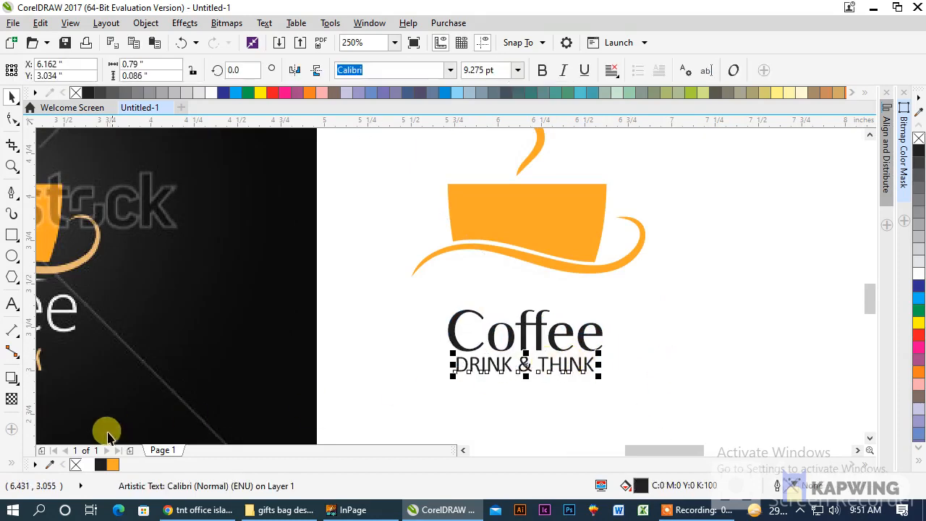
pyautogui.click(112, 464)
pyautogui.click(520, 271)
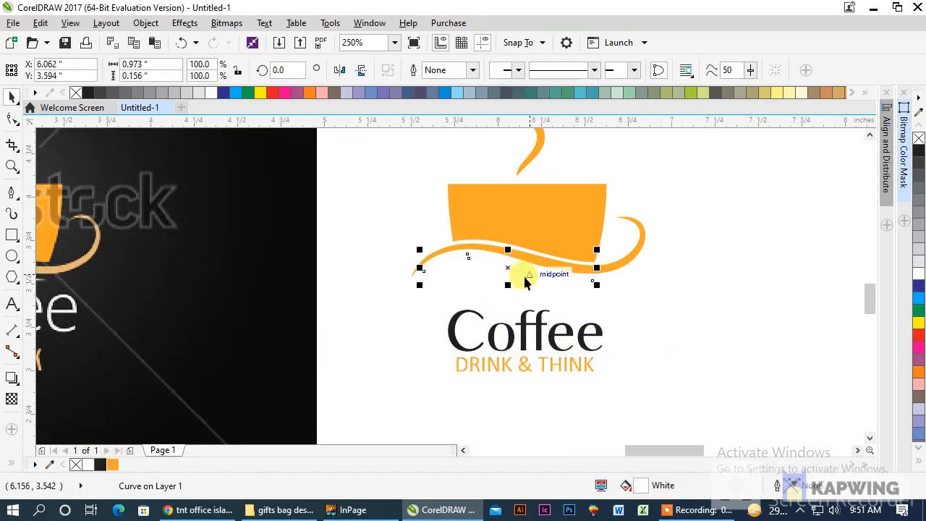
# - Draw a rectangle about 2.4 by 2.07 in on the blank area beside the traced logo
pyautogui.scroll(-2, 543, 246)
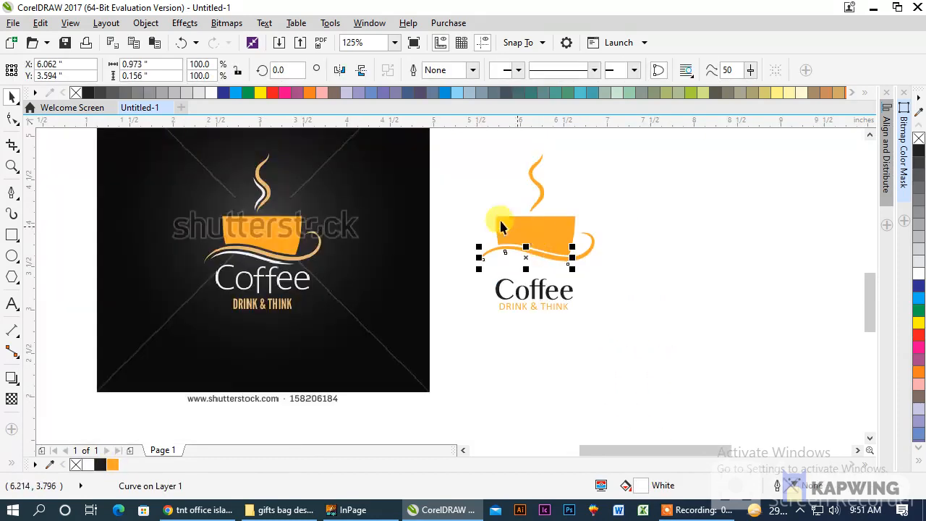
pyautogui.click(11, 236)
pyautogui.moveTo(626, 145); pyautogui.dragTo(835, 325)
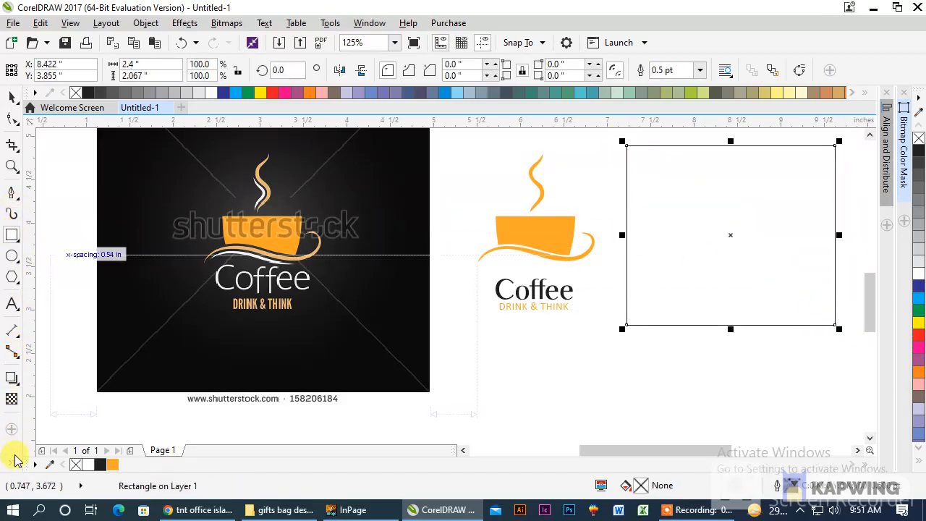
# - Fill the rectangle with near-black #0A0A0A sampled from the reference background, and sample a lighter dark tone beside the reference's "Coffee" lettering
pyautogui.click(36, 411)
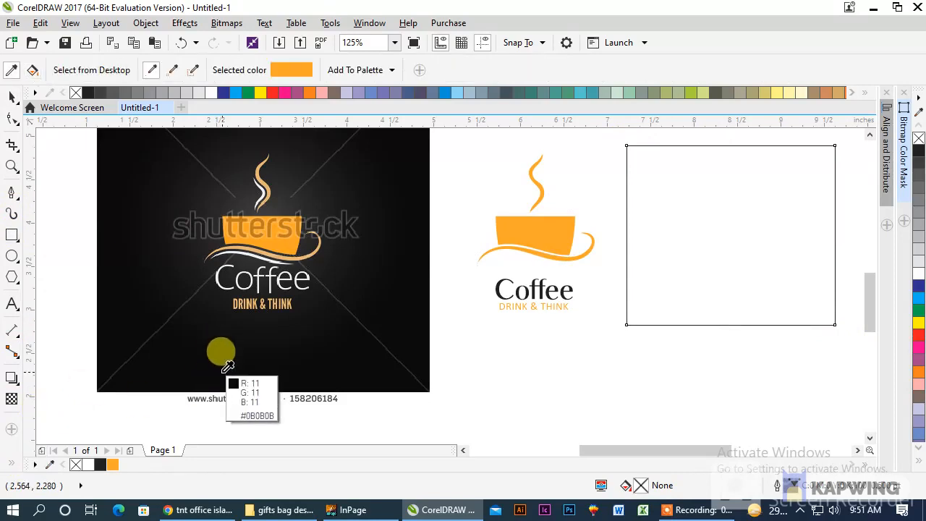
pyautogui.click(221, 372)
pyautogui.click(636, 282)
pyautogui.click(322, 291)
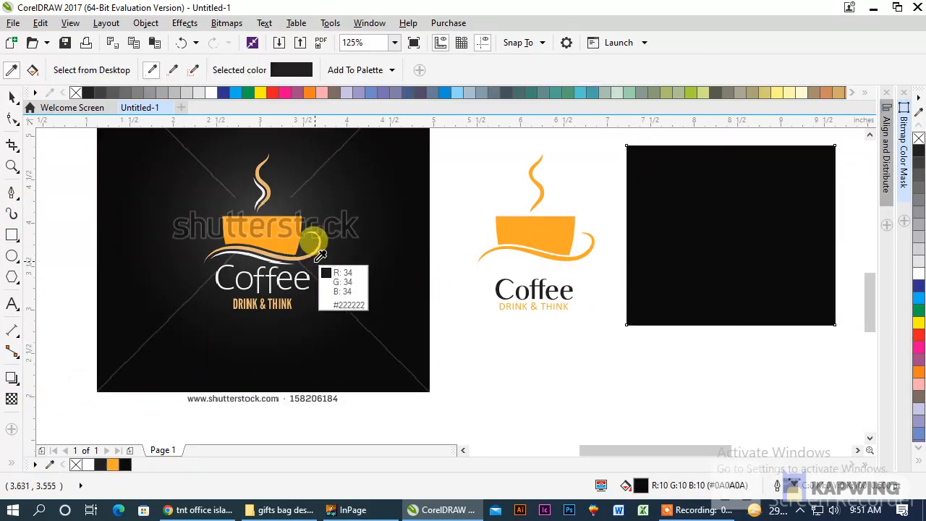
# - Give the rectangle an elliptical fountain fill with the sampled #222222 at its centre and near-black at its edges
pyautogui.click(725, 260)
pyautogui.hotkey('ctrl', 'z')
pyautogui.press('space')
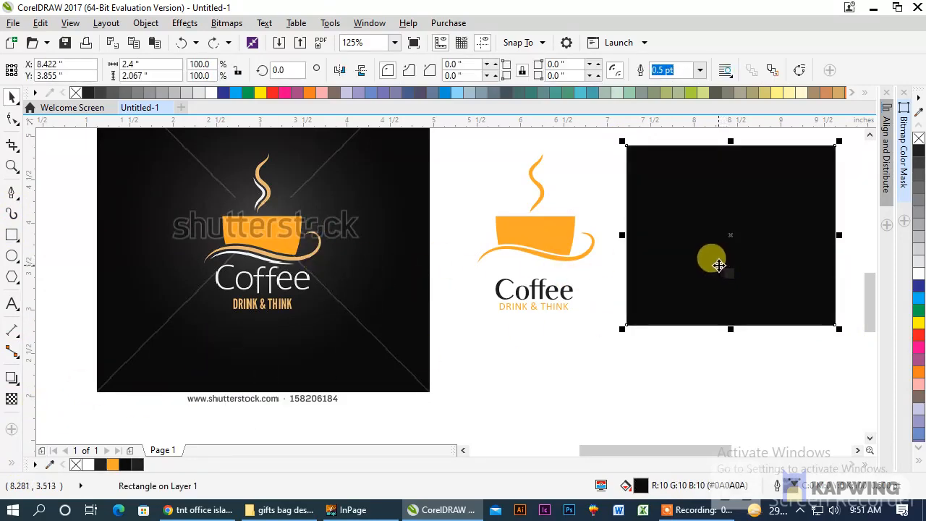
pyautogui.click(36, 425)
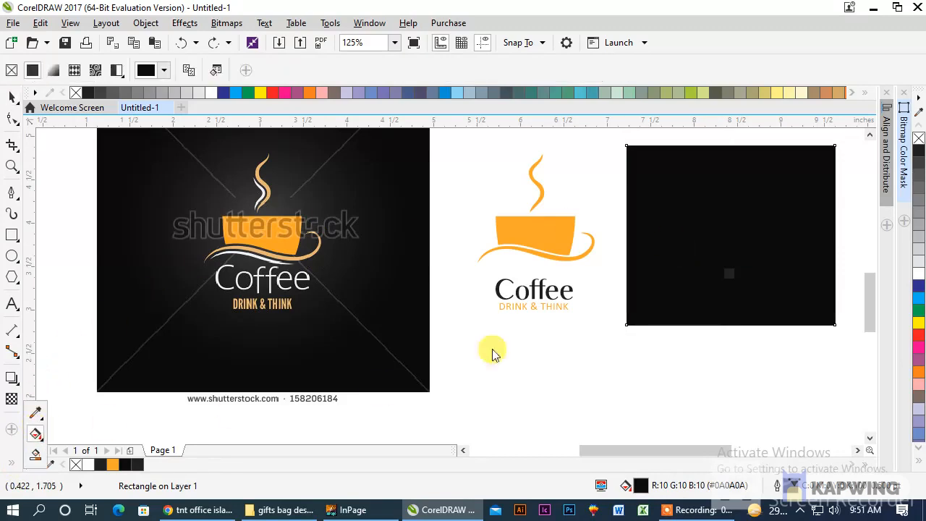
pyautogui.moveTo(701, 188); pyautogui.dragTo(769, 281)
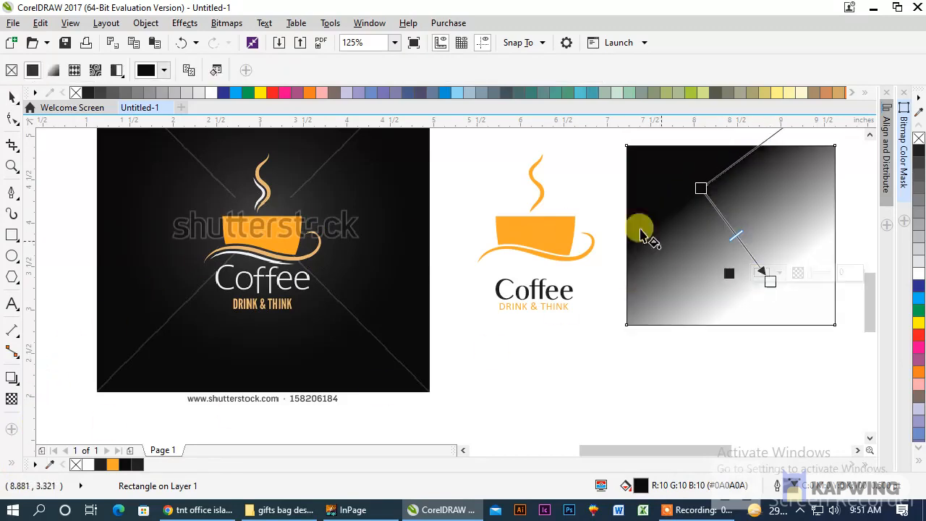
pyautogui.click(210, 71)
pyautogui.click(735, 234)
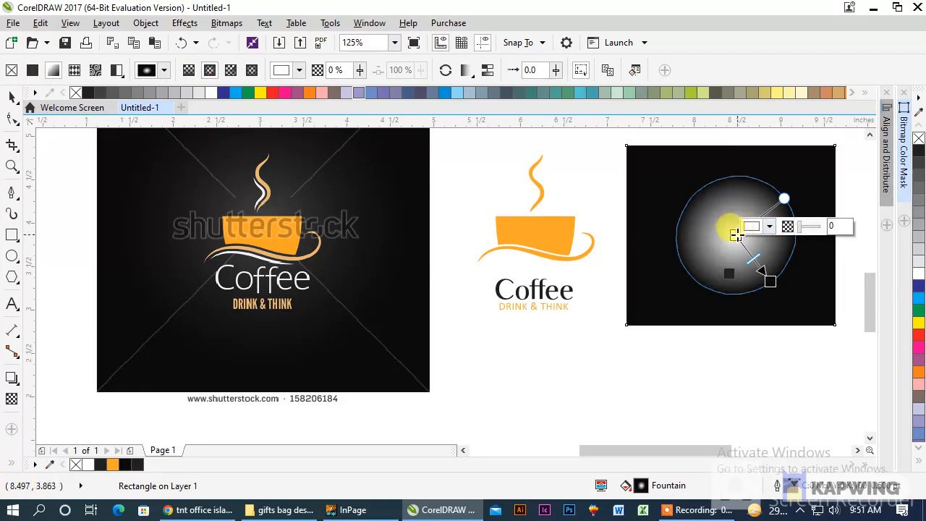
pyautogui.click(138, 465)
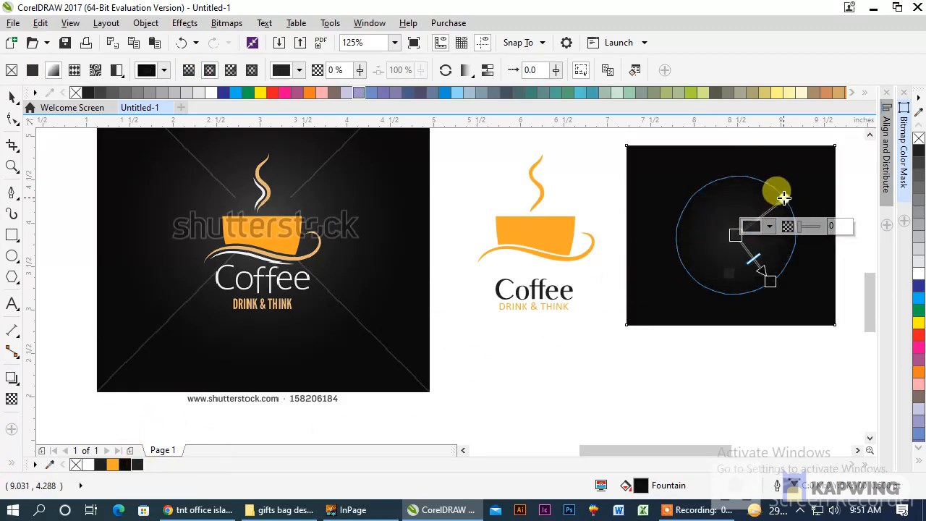
# - Enlarge the rectangle's elliptical fountain fill until its glow spans almost the rectangle's full height
pyautogui.moveTo(784, 198); pyautogui.dragTo(807, 174)
pyautogui.hotkey('ctrl', 'z')
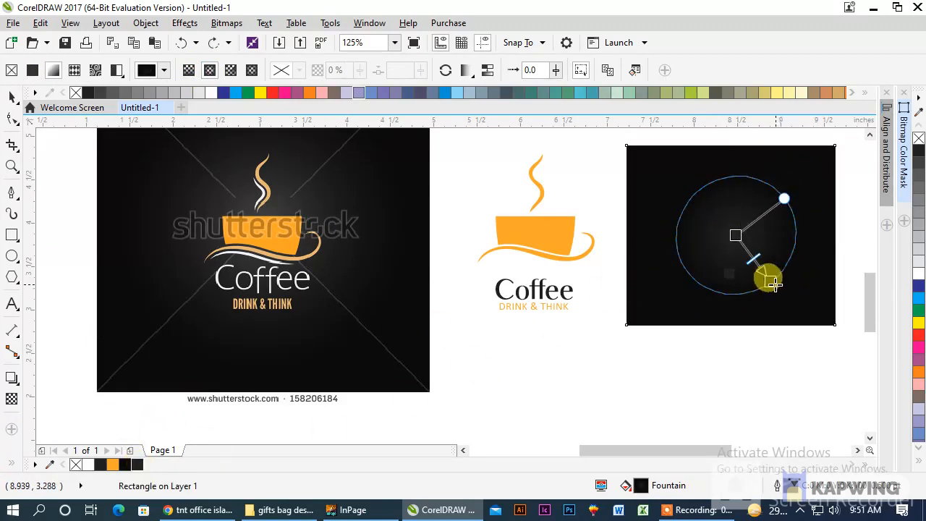
pyautogui.moveTo(770, 281); pyautogui.dragTo(786, 308)
# - Lighten the fountain fill's centre colour to #403D3D
pyautogui.click(734, 235)
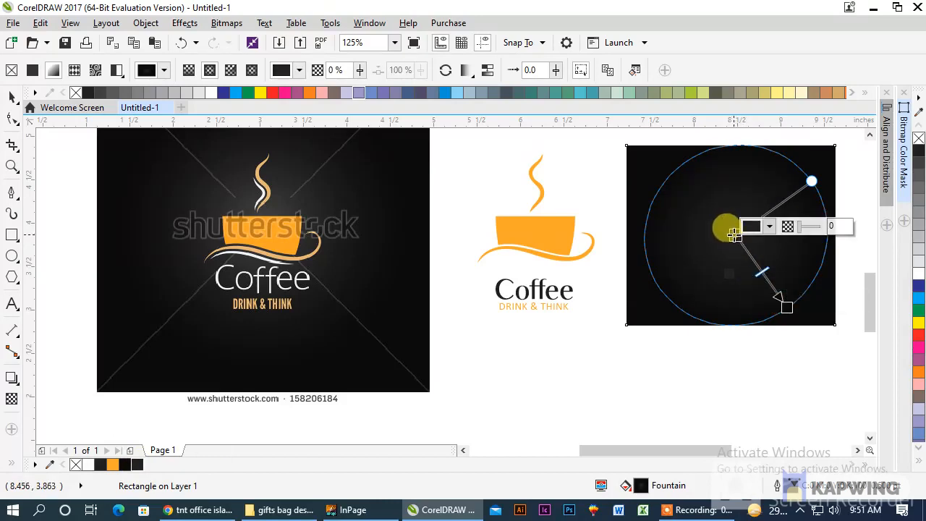
pyautogui.click(768, 227)
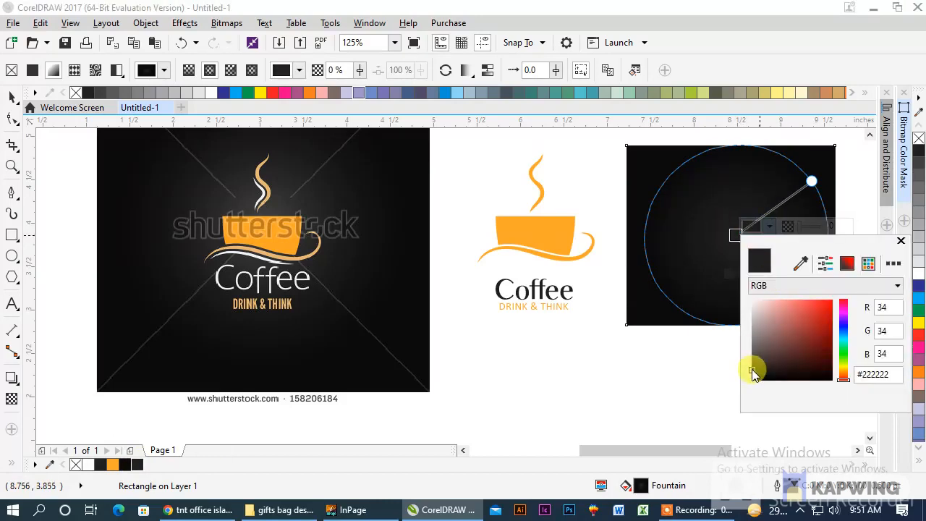
pyautogui.moveTo(754, 358); pyautogui.dragTo(754, 360)
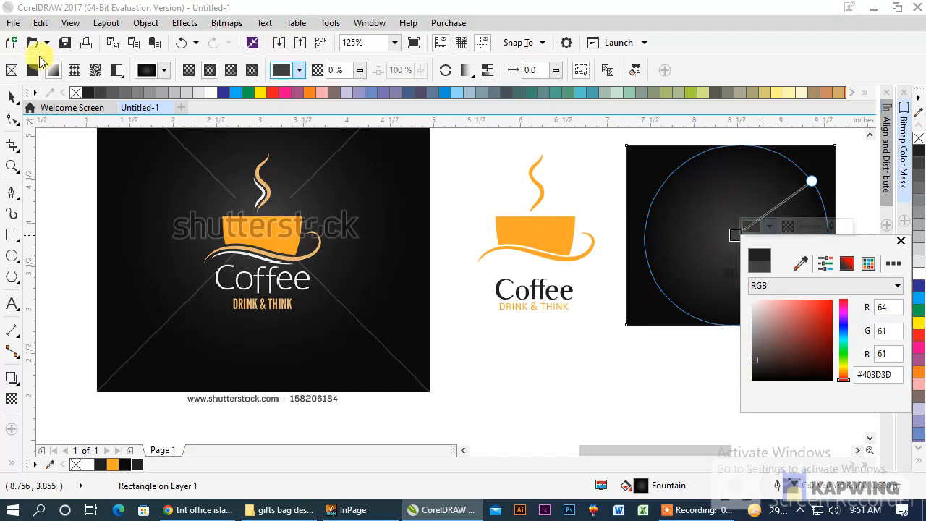
pyautogui.click(14, 99)
pyautogui.click(11, 97)
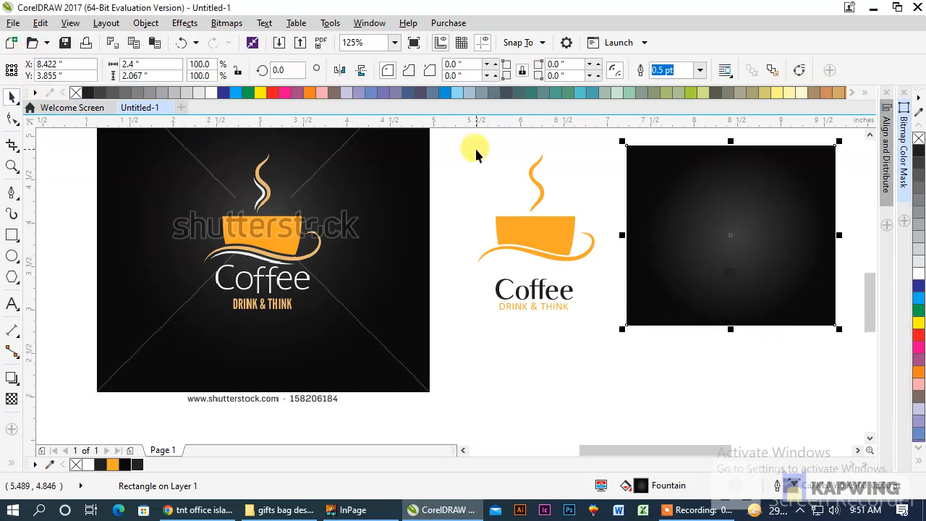
# - Group the traced logo with its texts and centre the group horizontally and vertically on the dark rectangle
pyautogui.click(477, 150)
pyautogui.moveTo(445, 329); pyautogui.dragTo(413, 381)
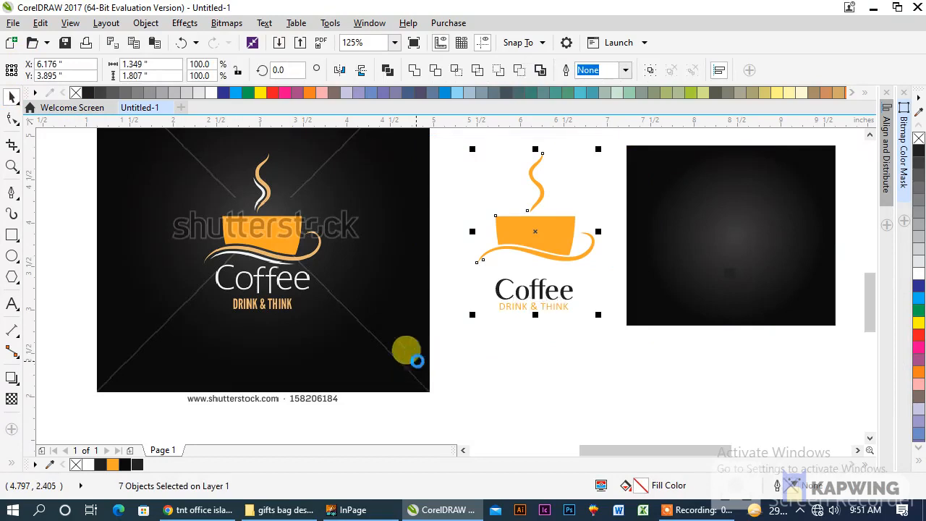
pyautogui.hotkey('ctrl', 'g')
pyautogui.keyDown('shift'); pyautogui.click(689, 275); pyautogui.keyUp('shift')
pyautogui.press('c')
pyautogui.press('e')
# - Send the dark gradient rectangle to the back, behind the logo group
pyautogui.click(635, 359)
pyautogui.click(737, 256)
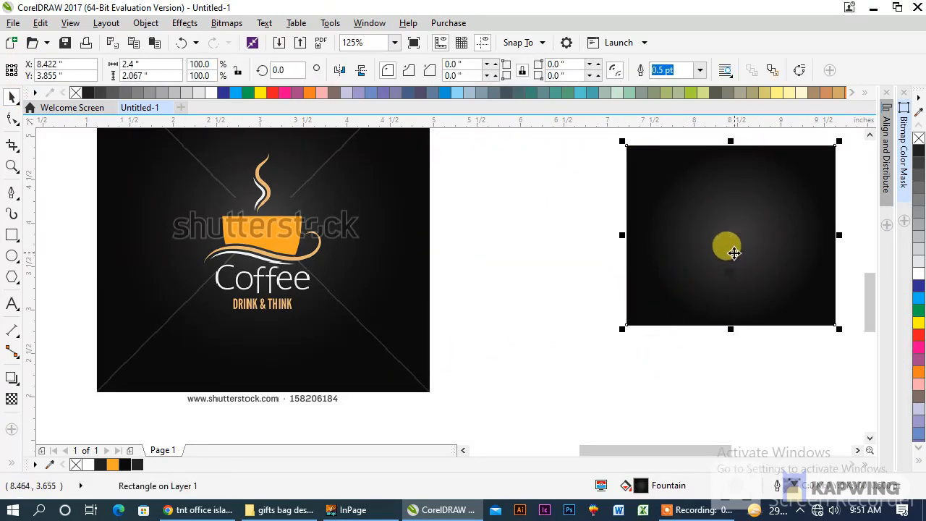
pyautogui.press('shift+Next')
pyautogui.click(723, 357)
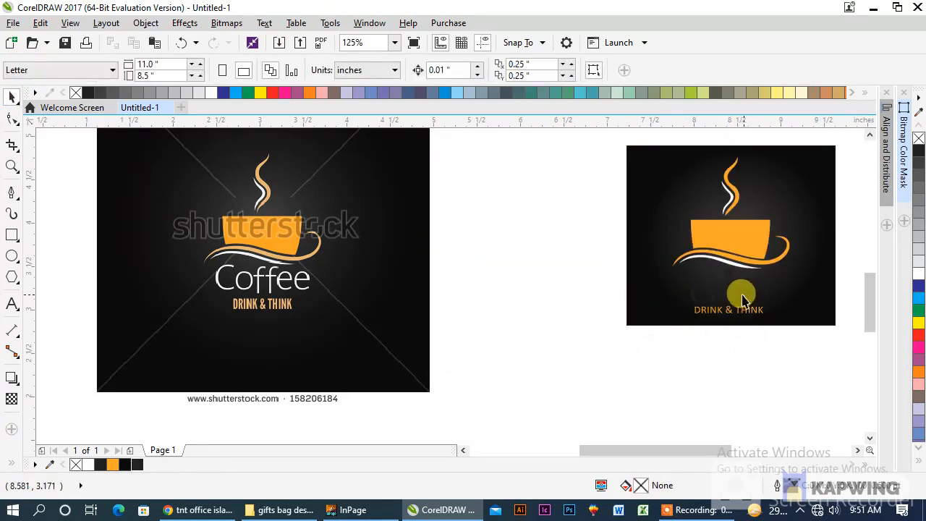
# - Fill the "Coffee" text inside the logo group with white
pyautogui.click(729, 307)
pyautogui.click(214, 95)
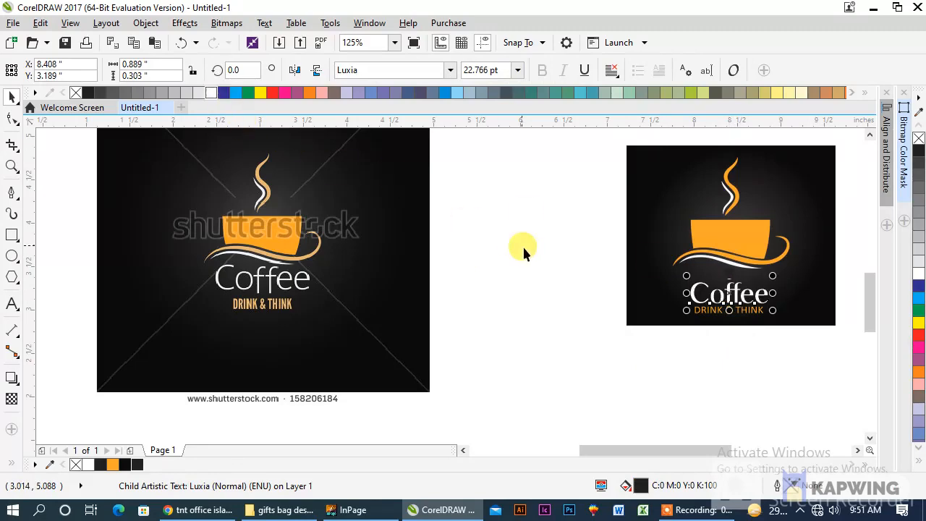
pyautogui.click(522, 244)
# - Ungroup all logo objects and move the "Coffee" and "DRINK & THINK" texts slightly up, closer to the swoosh
pyautogui.rightClick(741, 302)
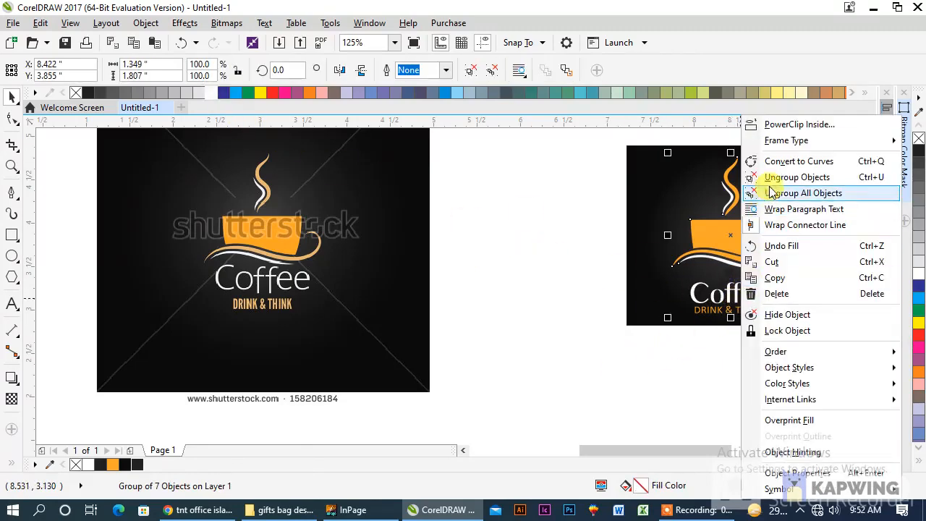
pyautogui.click(773, 192)
pyautogui.moveTo(808, 387); pyautogui.dragTo(676, 273)
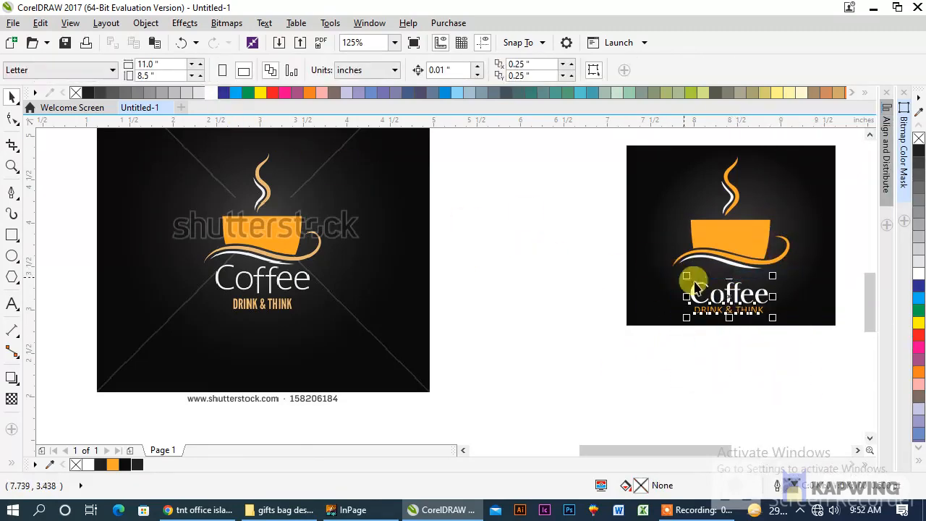
pyautogui.moveTo(732, 300); pyautogui.dragTo(735, 290)
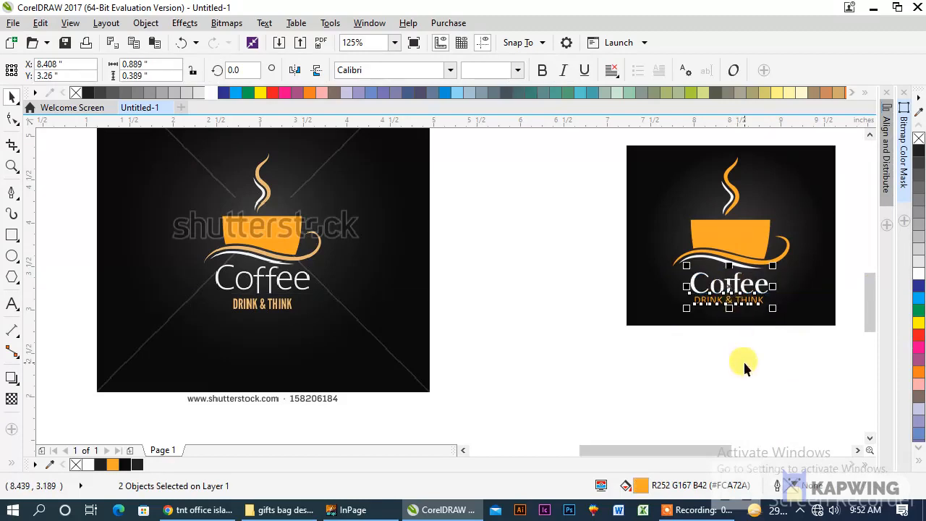
pyautogui.click(801, 358)
# - Regroup the seven logo objects and centre the group vertically on the dark rectangle
pyautogui.moveTo(801, 358); pyautogui.dragTo(650, 139)
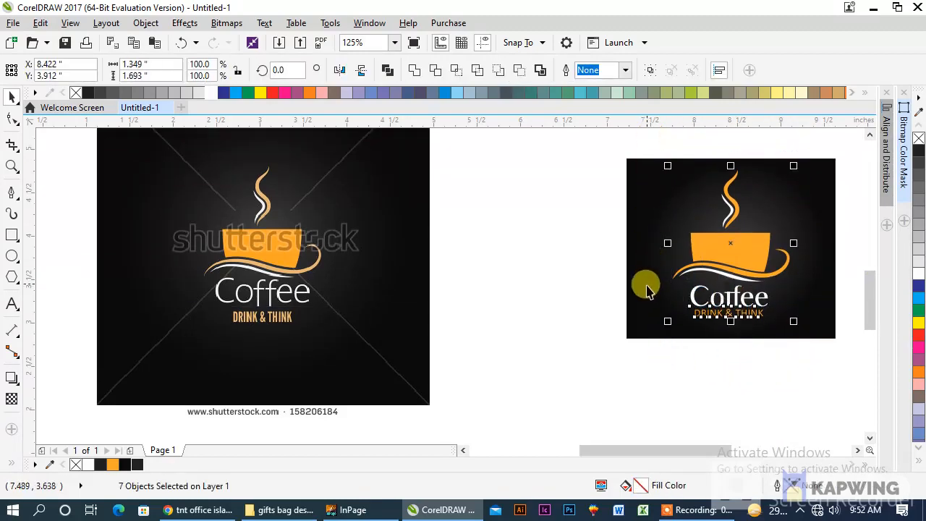
pyautogui.hotkey('ctrl', 'g')
pyautogui.keyDown('shift'); pyautogui.click(647, 251); pyautogui.keyUp('shift')
pyautogui.press('e')
pyautogui.click(712, 382)
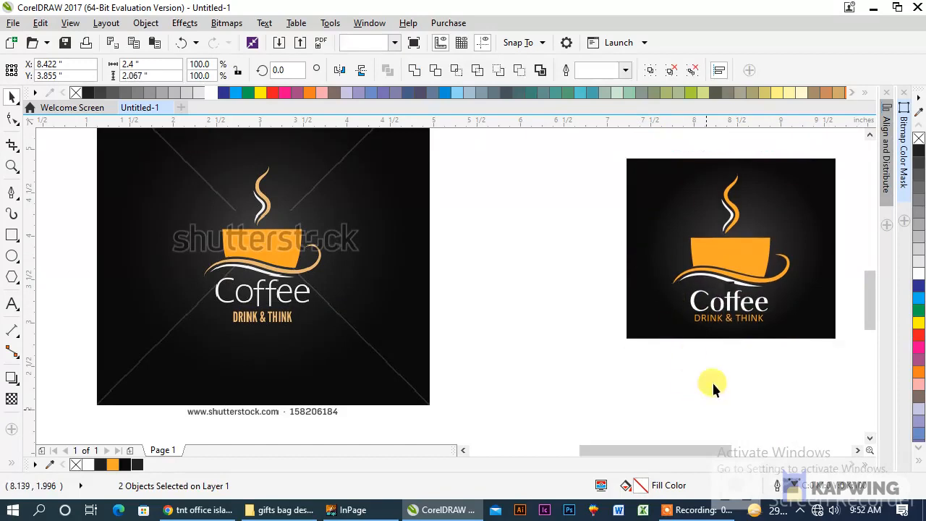
# - Scale the logo group down slightly about its centre, leaving a wider margin inside the dark rectangle
pyautogui.click(739, 276)
pyautogui.moveTo(792, 170); pyautogui.dragTo(796, 201)
pyautogui.keyDown('shift'); pyautogui.click(807, 228); pyautogui.keyUp('shift')
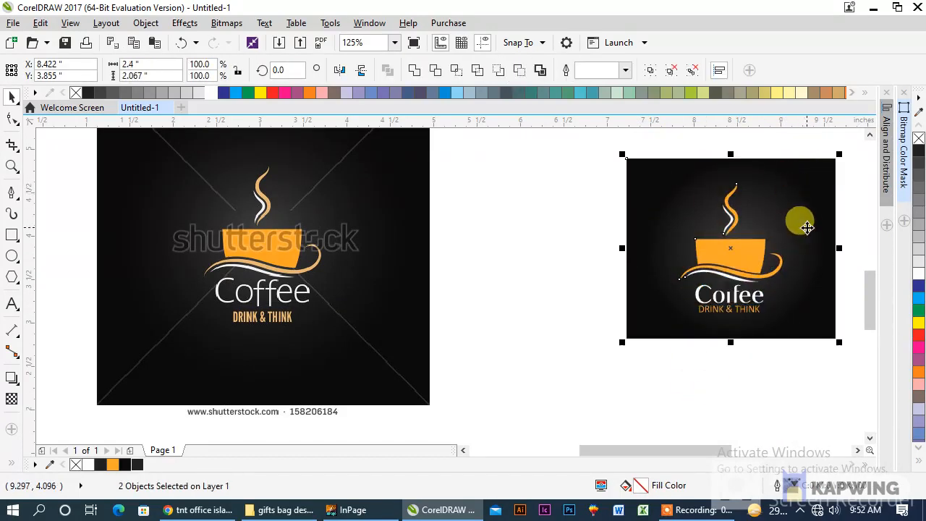
pyautogui.click(600, 143)
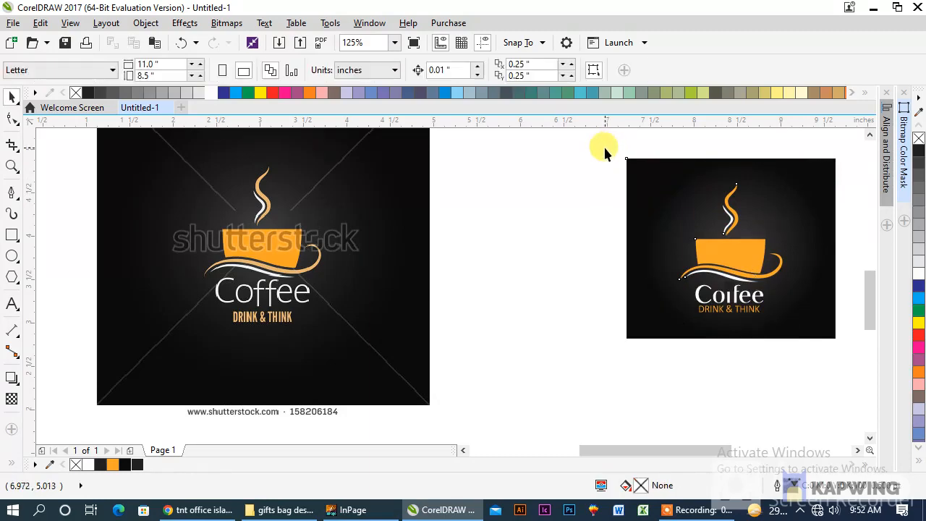
# - Move the dark rectangle together with its logo group next to the reference bitmap
pyautogui.moveTo(599, 143); pyautogui.dragTo(831, 354)
pyautogui.moveTo(703, 223); pyautogui.dragTo(523, 237)
pyautogui.click(692, 248)
# - Shrink the reference bitmap to about 1.979 by 2.067 in and place it directly beside the recreated logo
pyautogui.click(431, 274)
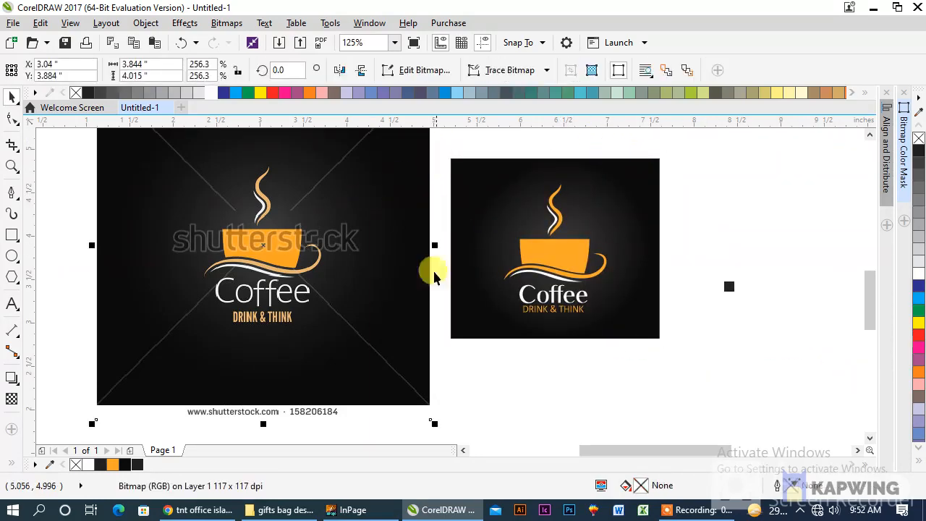
pyautogui.click(431, 419)
pyautogui.click(392, 367)
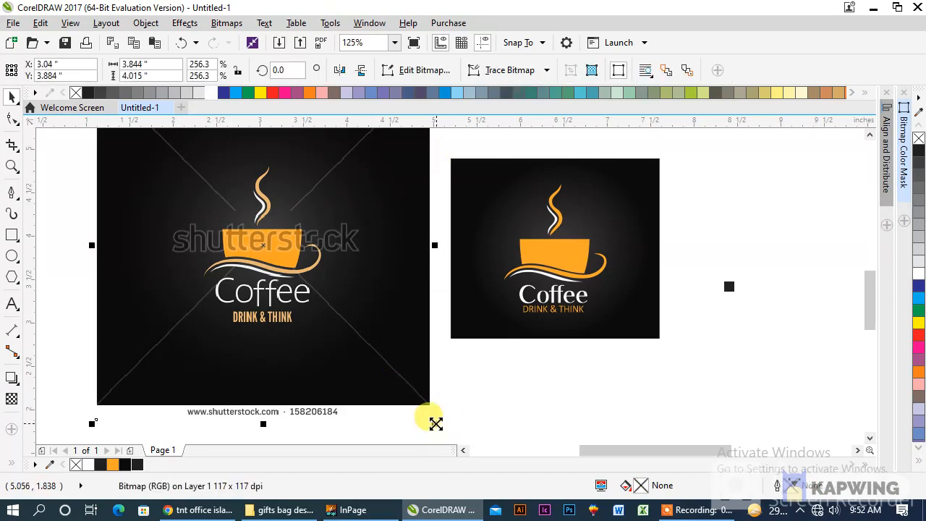
pyautogui.moveTo(434, 419); pyautogui.dragTo(353, 338)
pyautogui.moveTo(273, 251); pyautogui.dragTo(363, 254)
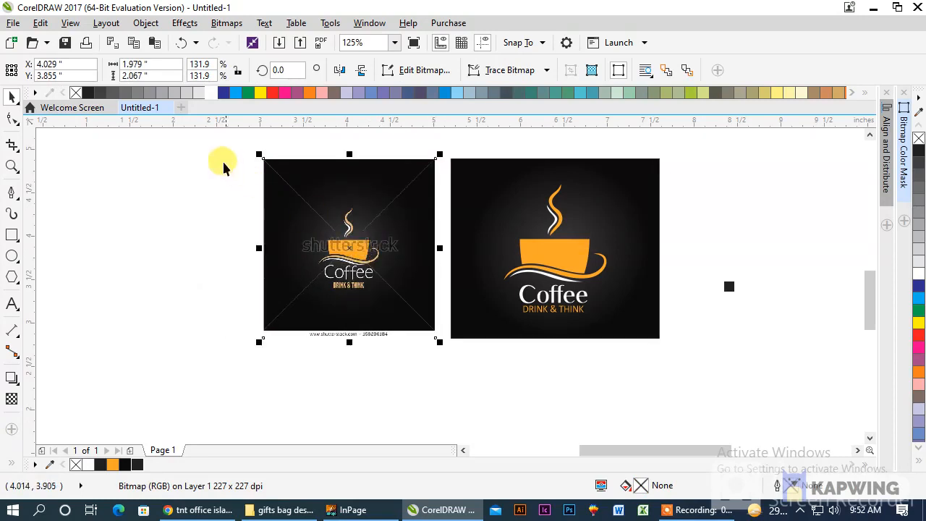
# - Group the reference bitmap with the recreated logo and its dark rectangle
pyautogui.moveTo(751, 390); pyautogui.dragTo(747, 391)
pyautogui.hotkey('ctrl', 'g')
pyautogui.press('F4')
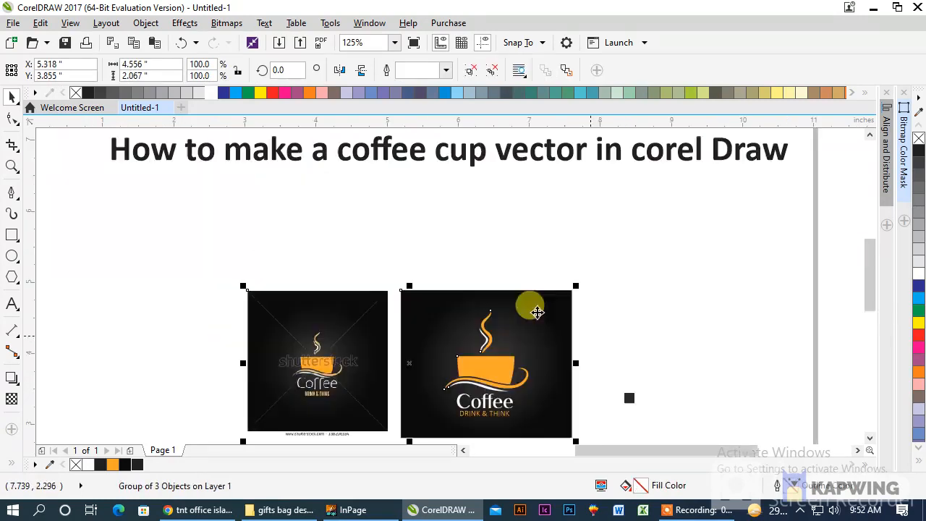
# - Scale the title "How to make a coffee cup vector in corel Draw" to about 6.458 in wide and place it just above the images
pyautogui.scroll(-1, 470, 262)
pyautogui.click(468, 211)
pyautogui.moveTo(638, 197); pyautogui.dragTo(473, 193)
pyautogui.moveTo(407, 196); pyautogui.dragTo(437, 266)
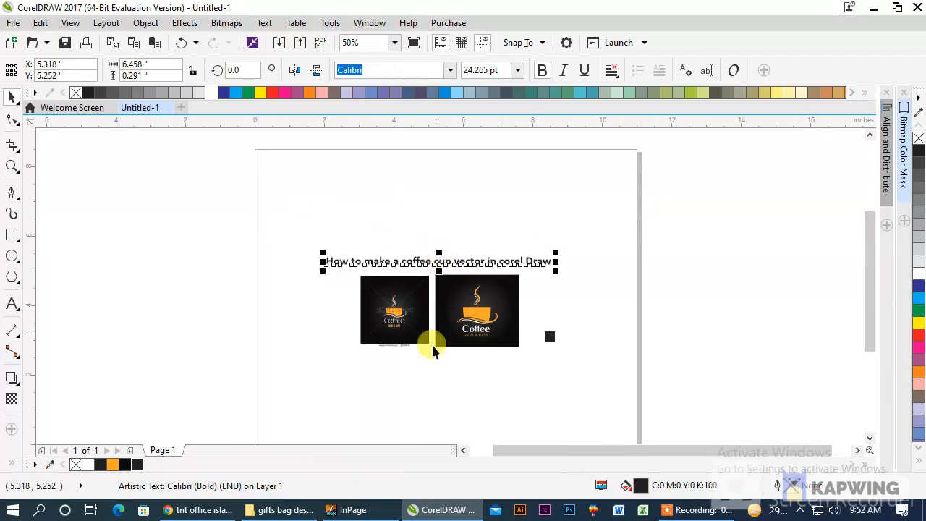
# - Enlarge the grouped reference and logo images slightly beneath the title
pyautogui.scroll(1, 384, 343)
pyautogui.click(381, 326)
pyautogui.moveTo(325, 352)
pyautogui.mouseDown()
pyautogui.moveTo(306, 364)
pyautogui.moveTo(314, 363)
pyautogui.mouseUp()
pyautogui.click(187, 336)
# - Add the text "Thanks for Watching" in 24 pt Arial below the images and fit the title, images and text in view
pyautogui.click(13, 304)
pyautogui.click(374, 388)
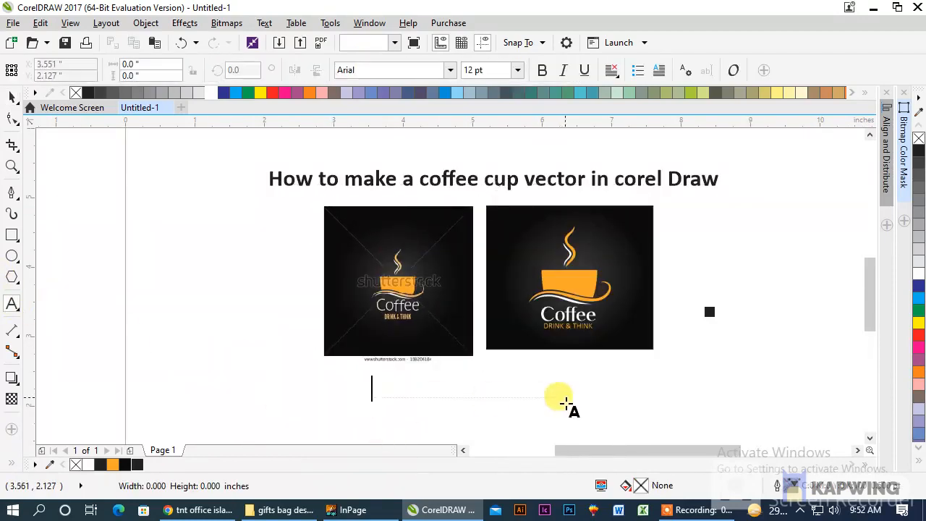
pyautogui.write('Thanks for Watching')
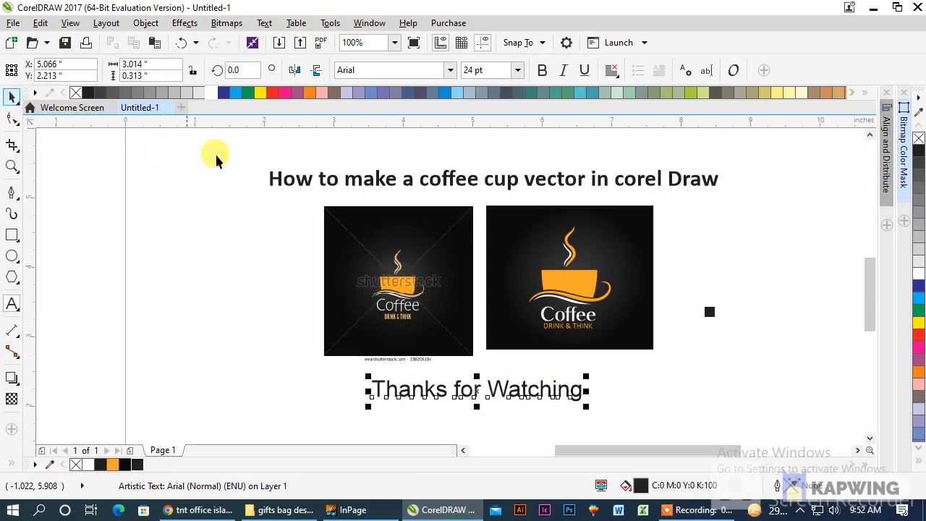
pyautogui.moveTo(188, 143); pyautogui.dragTo(705, 422)
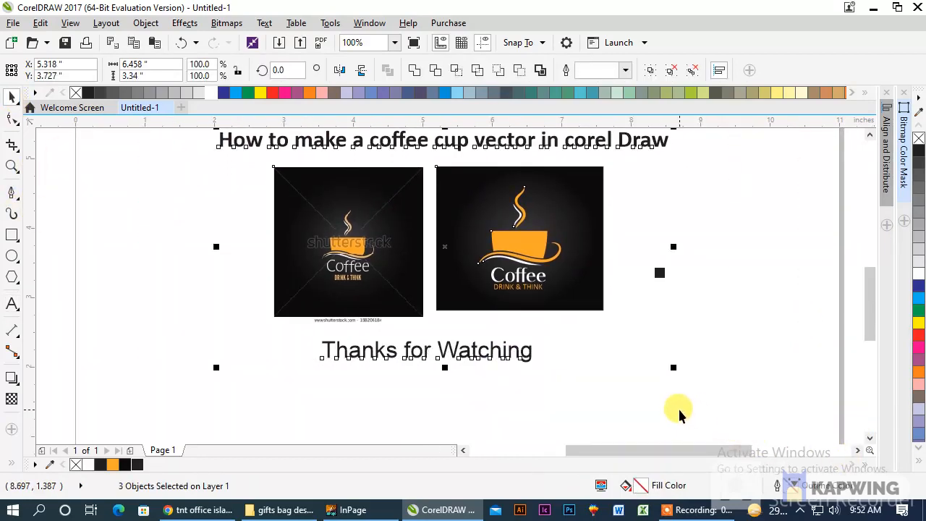
pyautogui.hotkey('shift', 'F2')
pyautogui.click(791, 289)
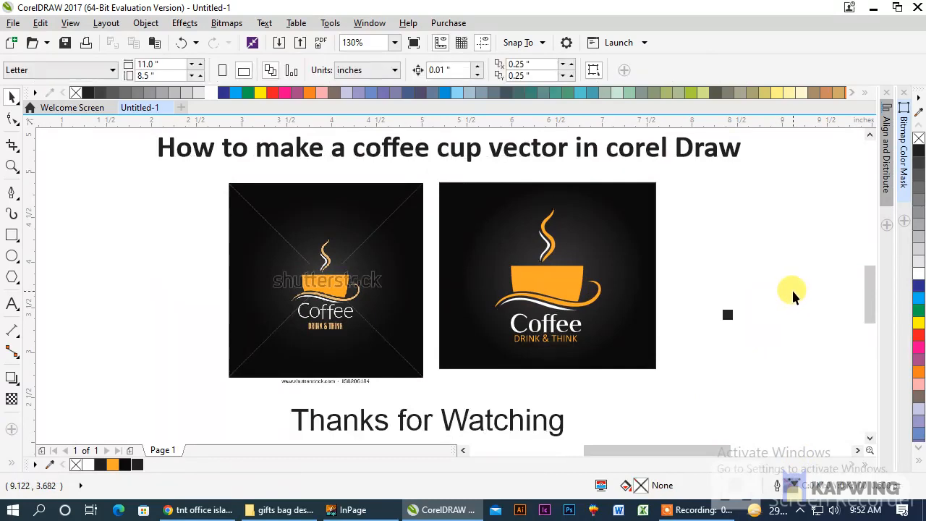